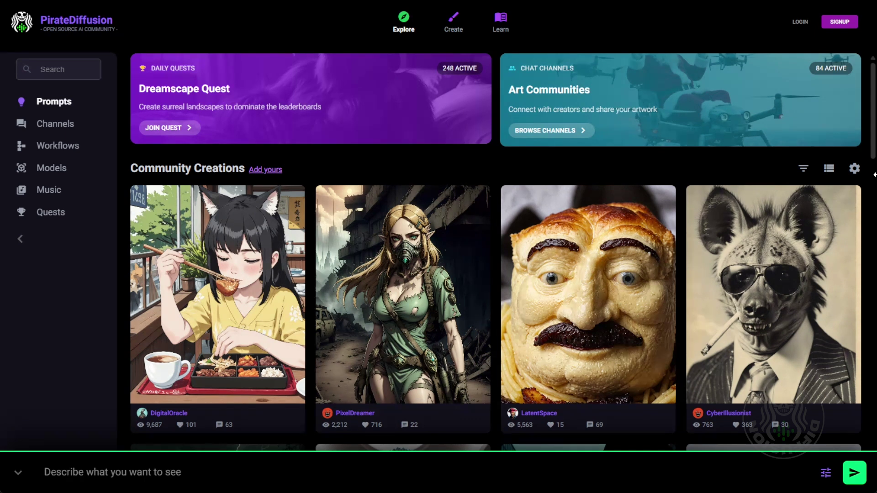
# Collapse the navigation sidebar and the prompt bar, and restore both on the Explore page.
pyautogui.moveTo(875, 175); pyautogui.dragTo(854, 178)
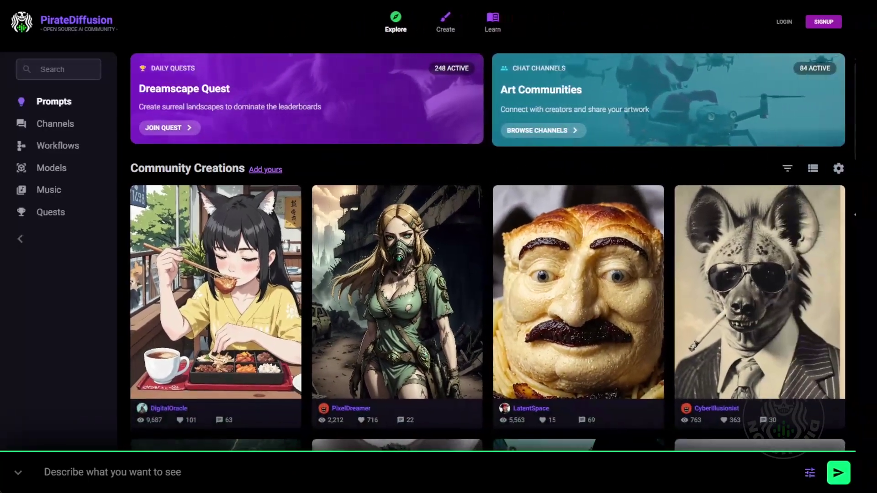
pyautogui.moveTo(854, 214); pyautogui.dragTo(868, 214)
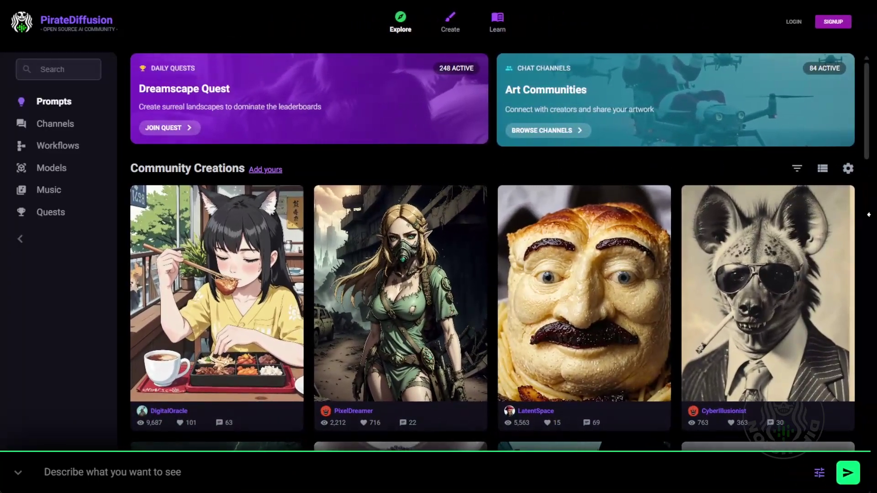
pyautogui.click(20, 239)
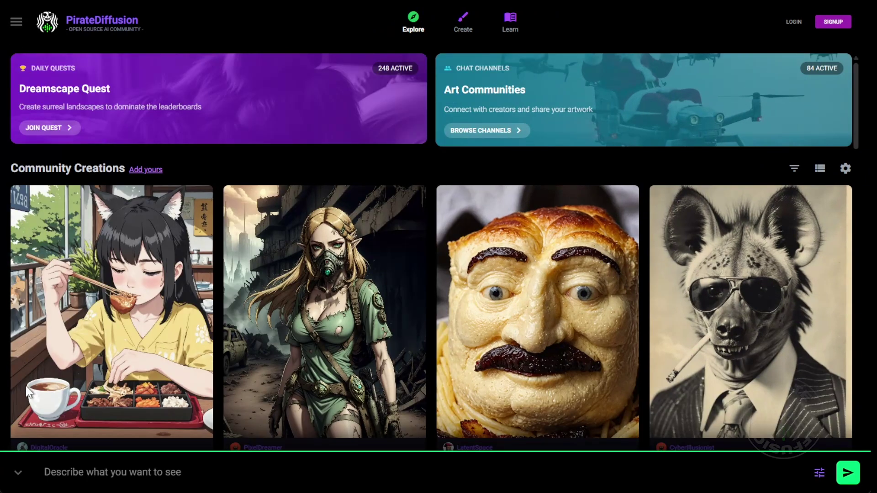
pyautogui.click(17, 475)
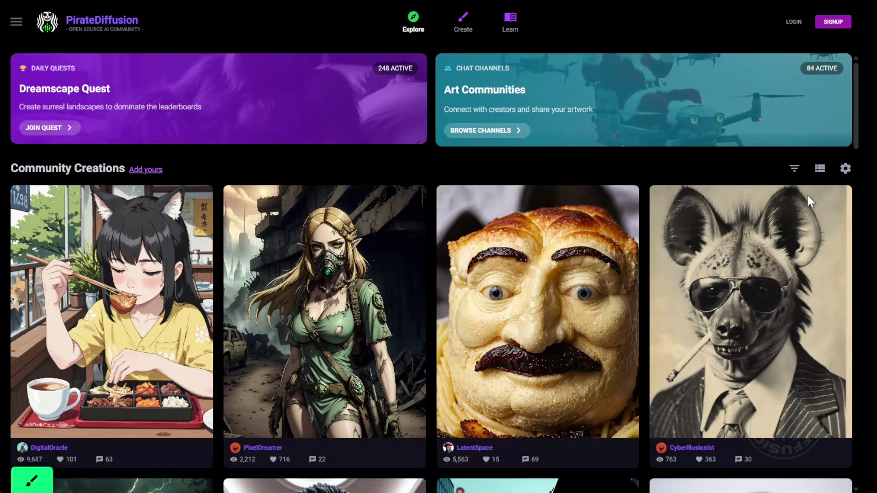
pyautogui.click(17, 28)
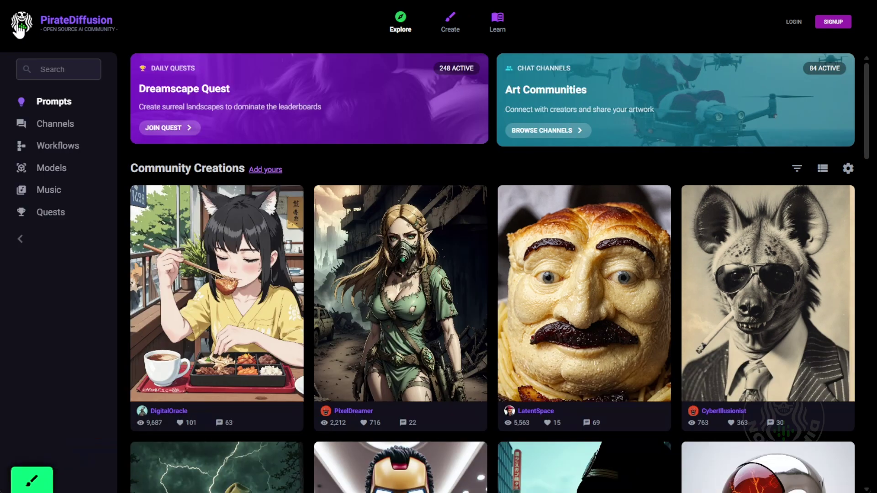
pyautogui.click(33, 481)
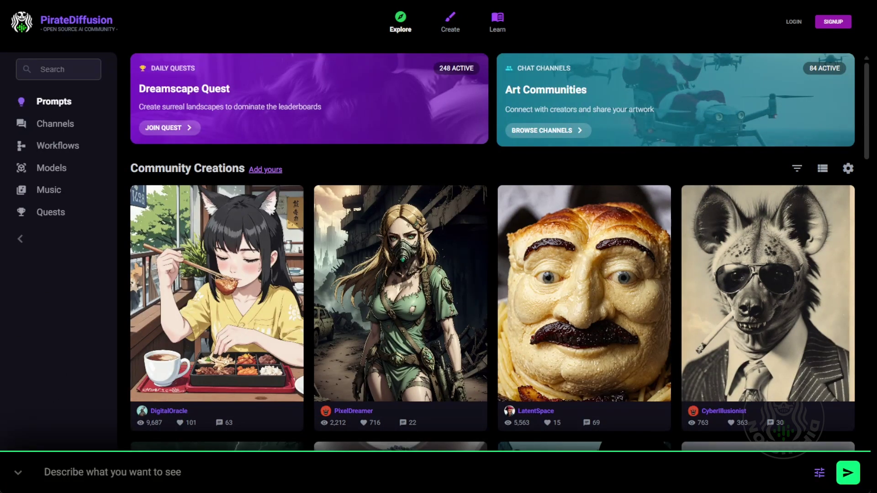
# Narrow the browser window to under half width to check the responsive layout, and toggle the prompt bar.
pyautogui.moveTo(871, 253); pyautogui.dragTo(392, 253)
pyautogui.click(18, 473)
pyautogui.click(19, 486)
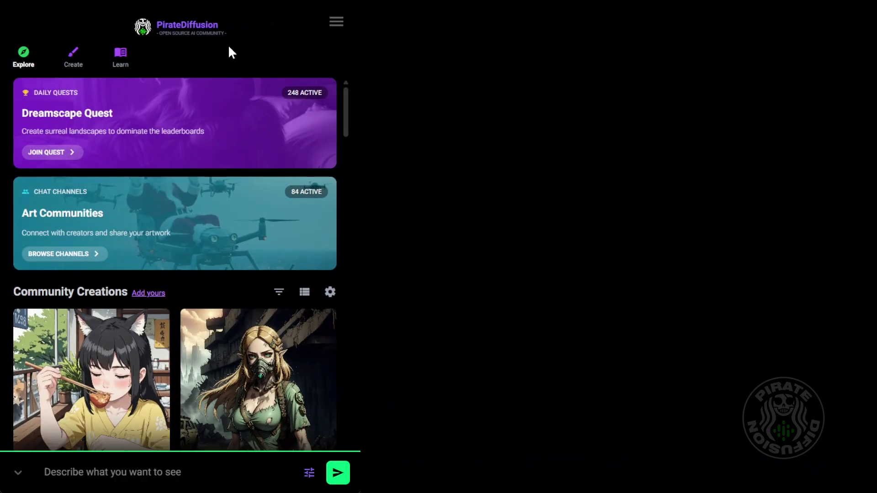
# Narrow the window to phone width, toggle the mobile navigation menu, and restore the wide window.
pyautogui.moveTo(359, 41); pyautogui.dragTo(270, 40)
pyautogui.click(256, 28)
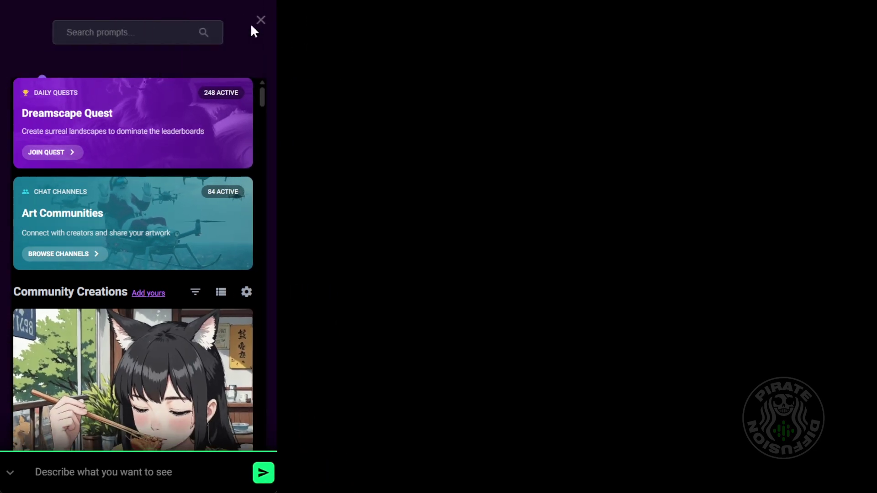
pyautogui.click(259, 20)
pyautogui.click(254, 24)
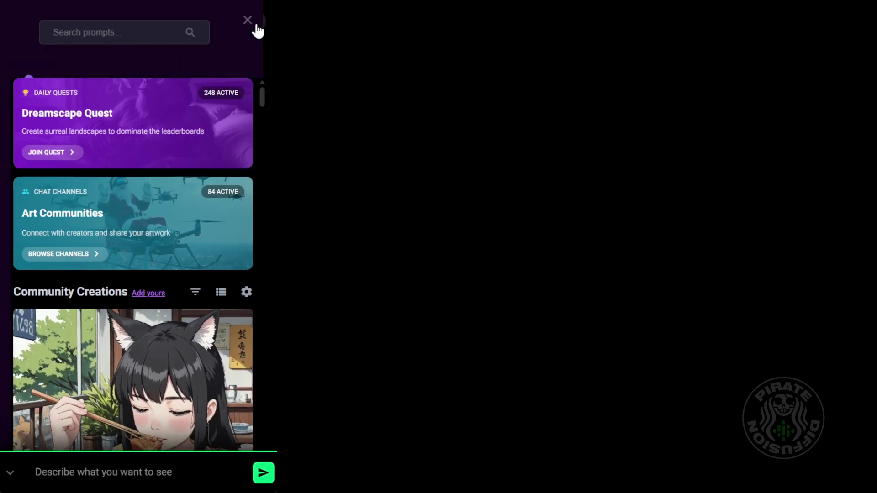
pyautogui.click(255, 24)
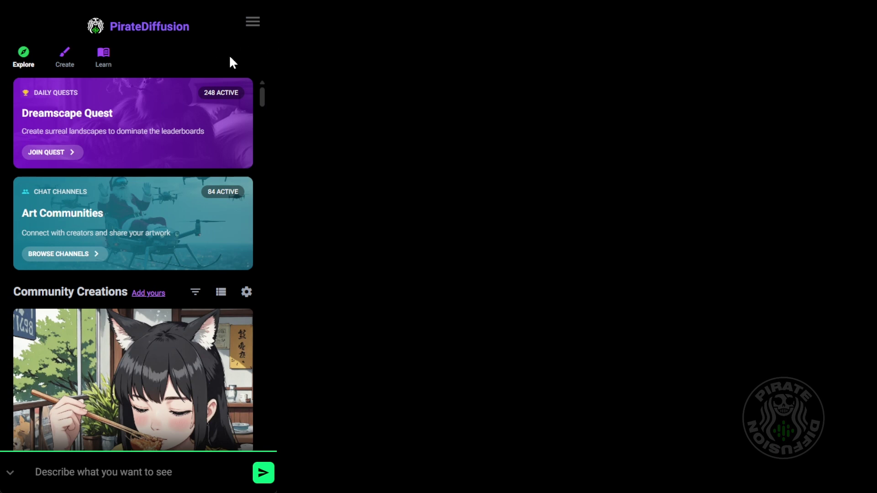
pyautogui.moveTo(274, 61); pyautogui.dragTo(860, 85)
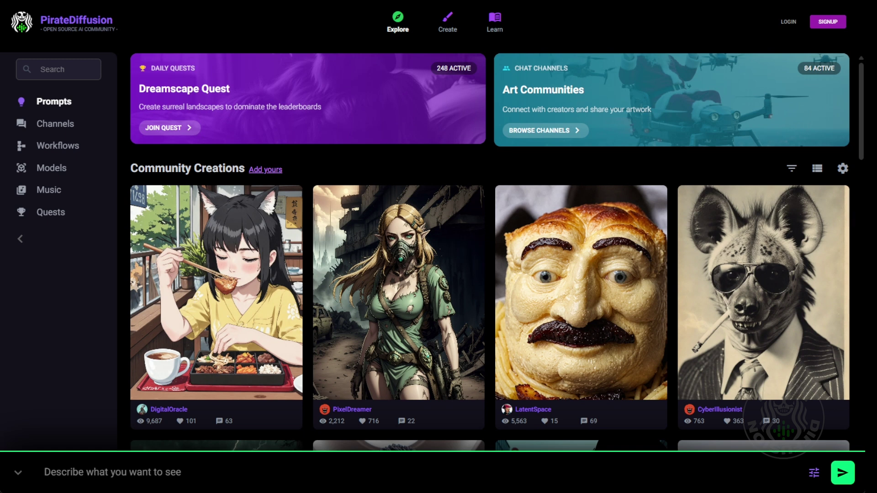
# Log in to the site by filling in the account's email address and password.
pyautogui.click(103, 474)
pyautogui.click(783, 21)
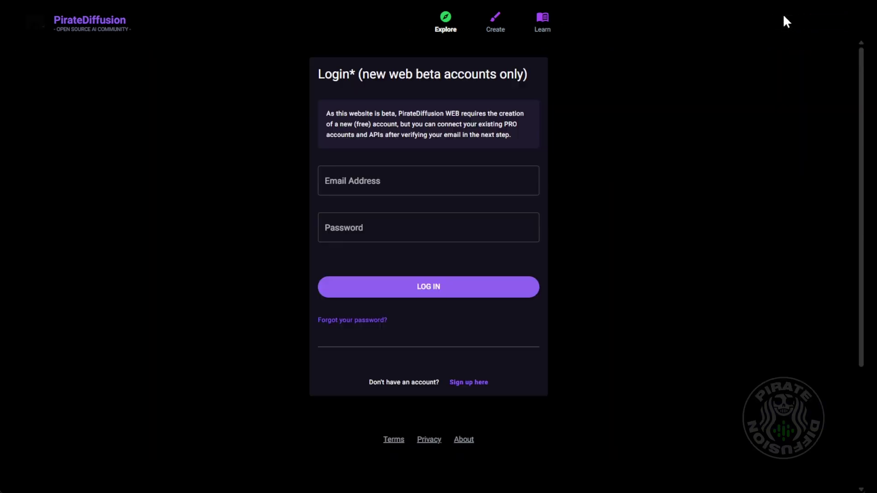
pyautogui.click(407, 185)
pyautogui.hotkey('ctrl', '\\')
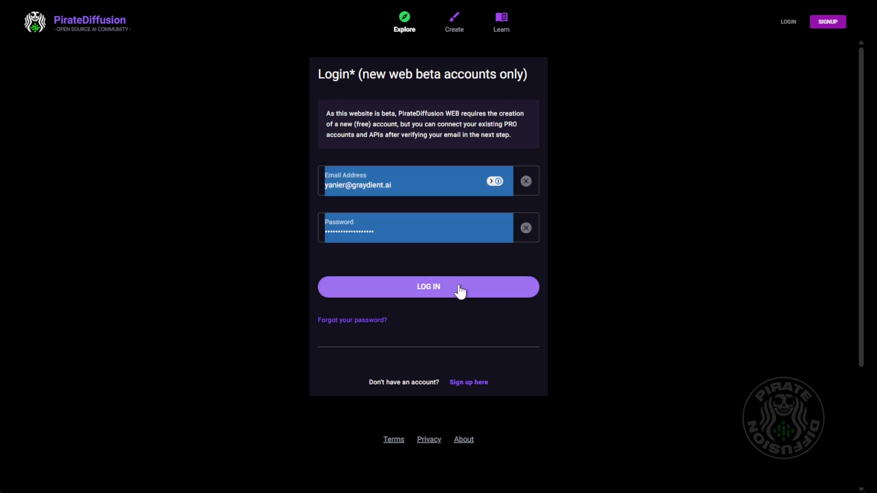
pyautogui.click(458, 286)
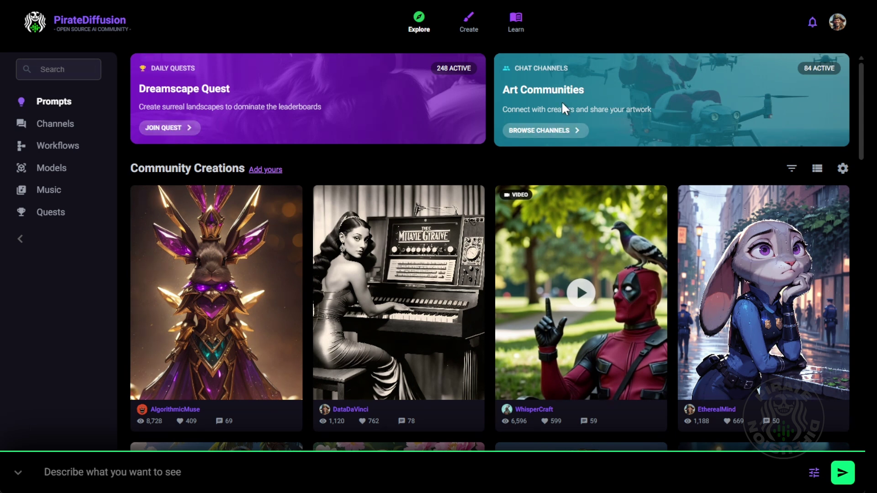
# Browse the list of Art Communities chat channels.
pyautogui.click(561, 130)
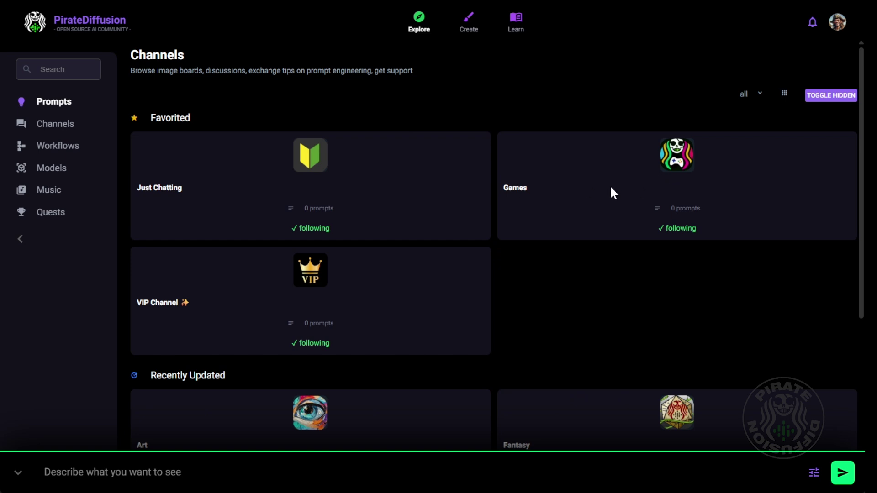
pyautogui.scroll(-5, 580, 182)
pyautogui.scroll(6, 503, 274)
# Open the image creation workspace, and collapse and re-expand its Prompt and Workflow sections.
pyautogui.click(469, 19)
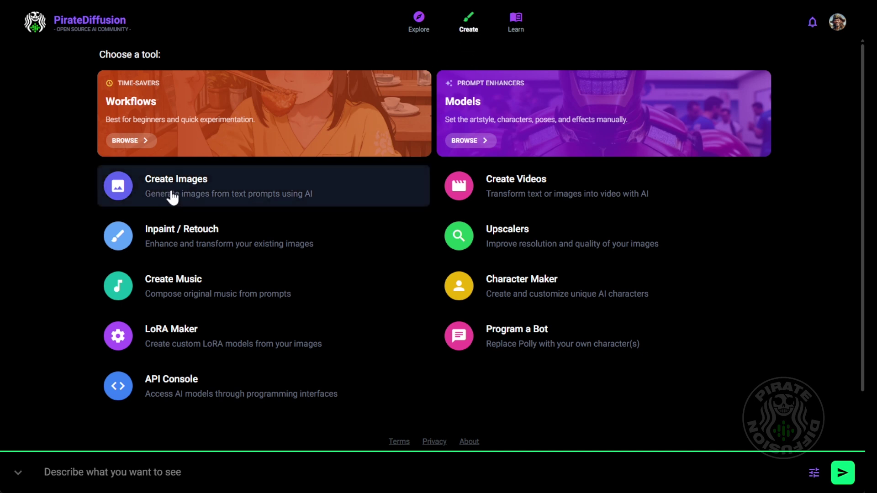
pyautogui.click(815, 474)
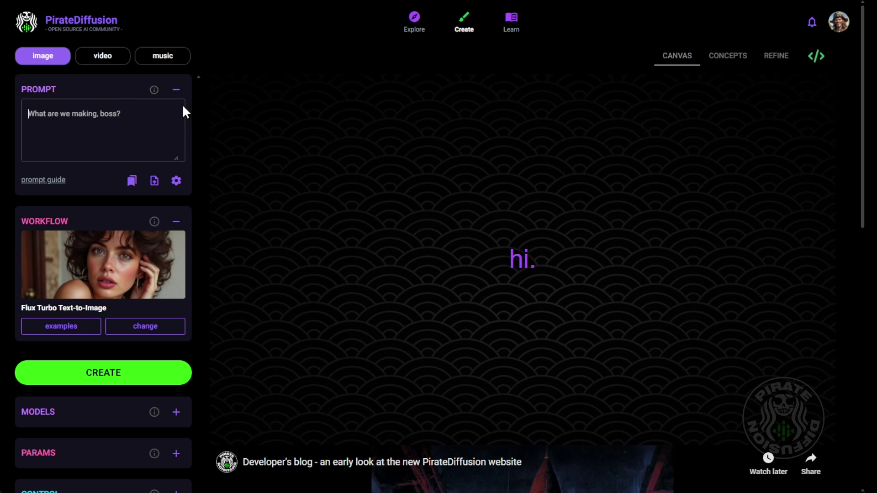
pyautogui.click(176, 90)
pyautogui.click(177, 131)
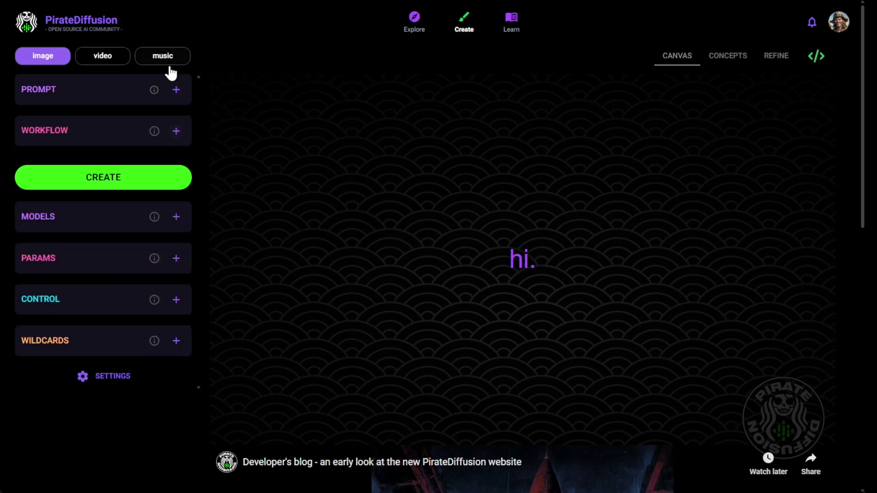
pyautogui.click(177, 90)
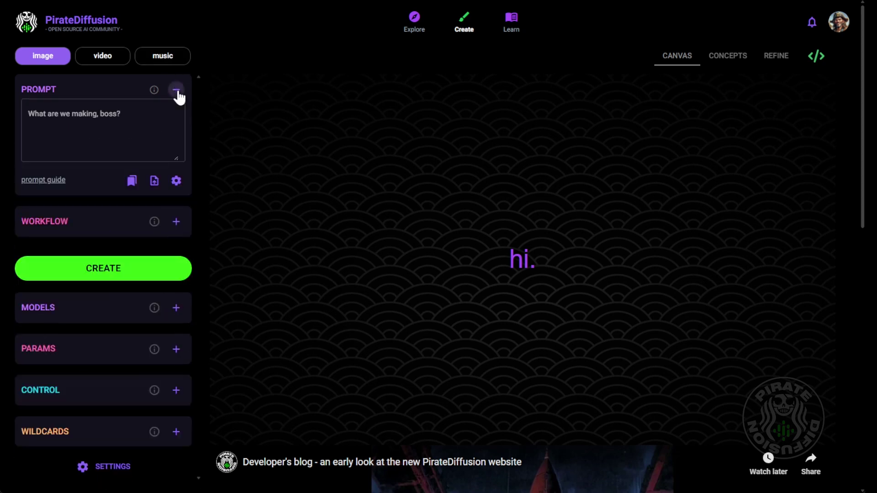
pyautogui.click(176, 222)
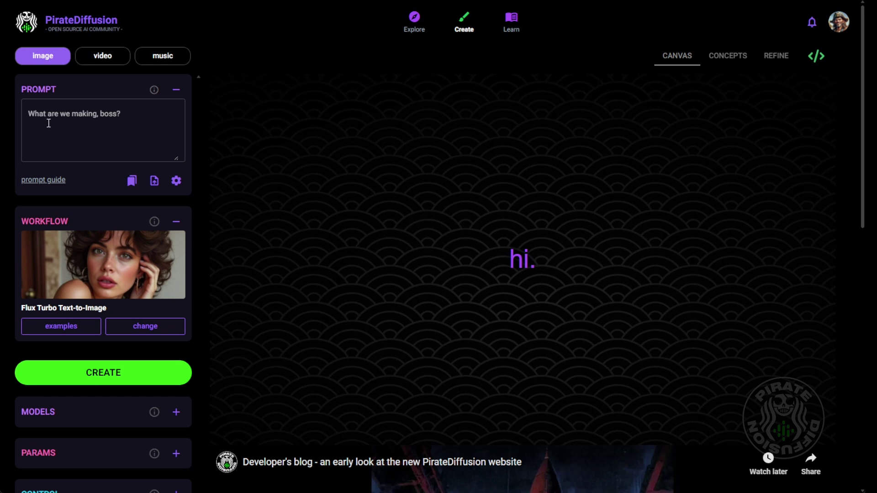
# Browse the Artists and Poses concept categories, and choose the Photo to Ghibli workflow.
pyautogui.click(150, 327)
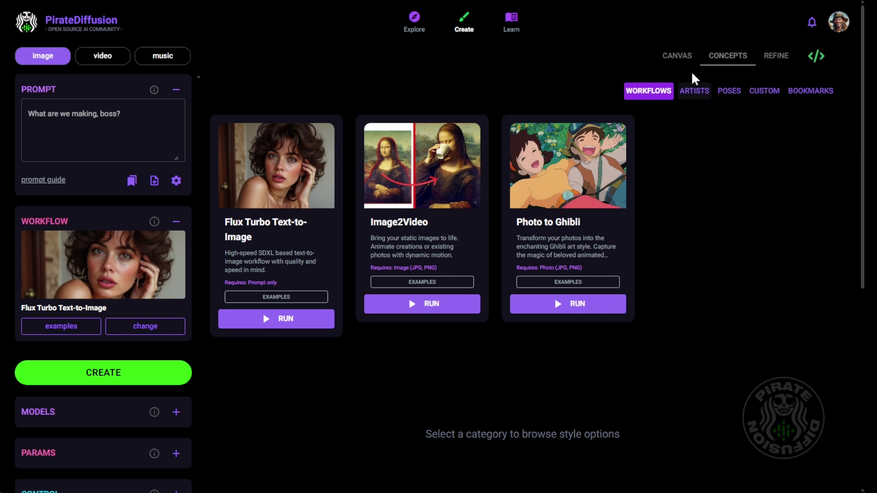
pyautogui.click(675, 64)
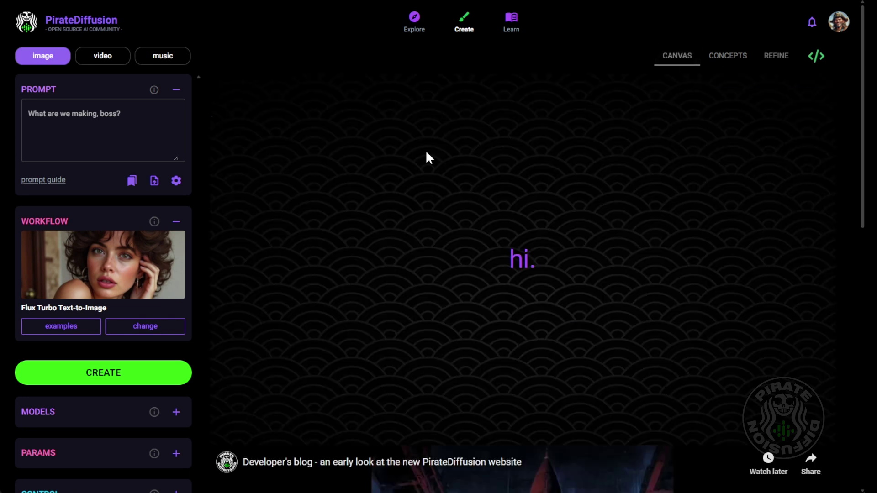
pyautogui.click(719, 59)
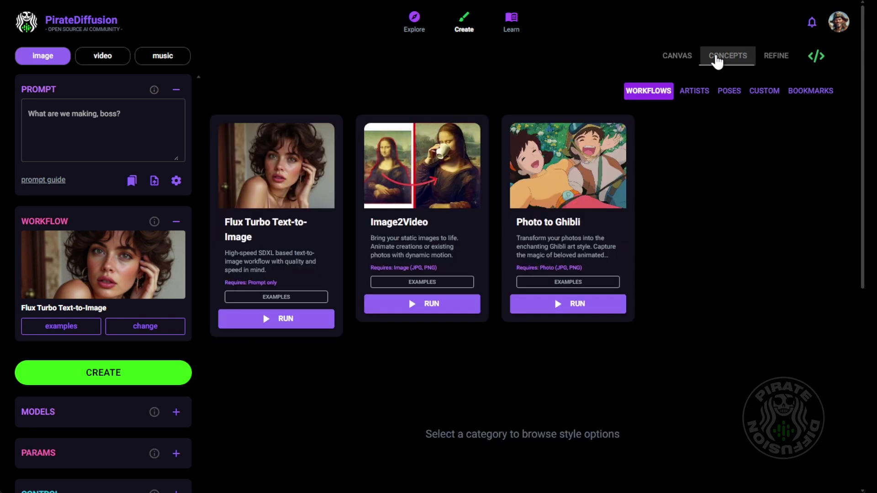
pyautogui.click(694, 93)
pyautogui.click(729, 93)
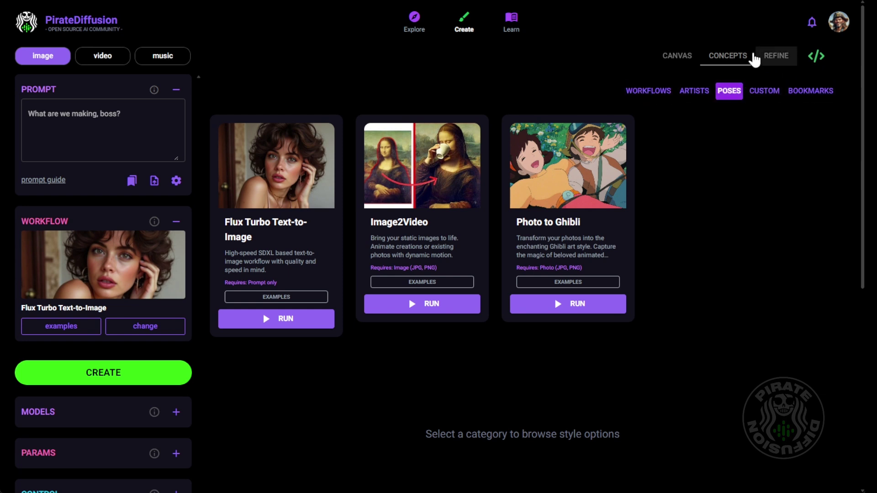
pyautogui.click(706, 93)
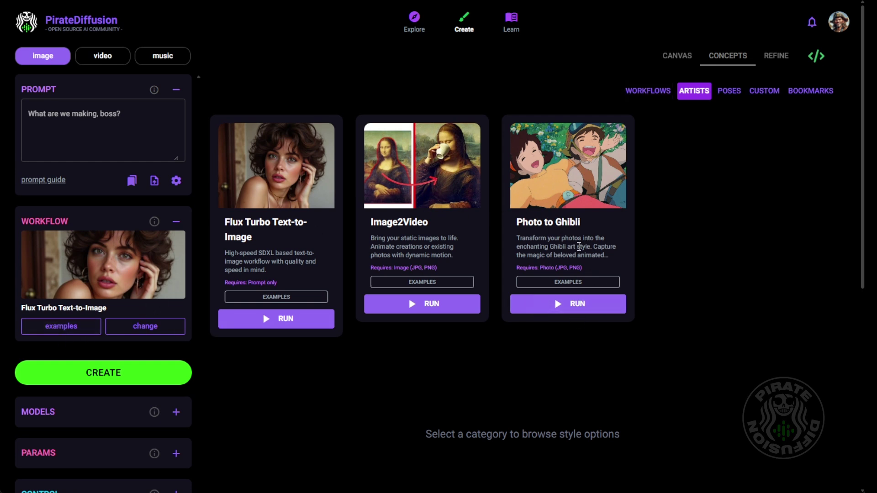
pyautogui.click(564, 304)
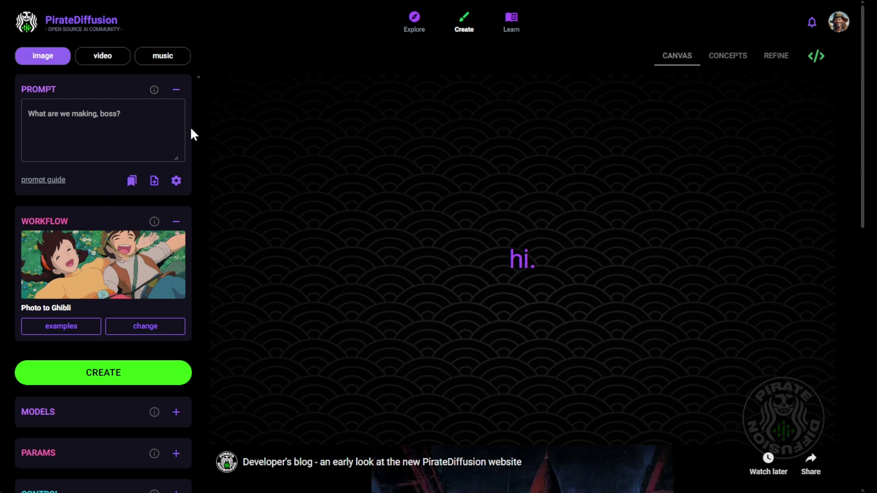
# Set the image width to 696 in the generation parameters, and swap width and height twice.
pyautogui.scroll(-2, 110, 228)
pyautogui.scroll(-2, 114, 231)
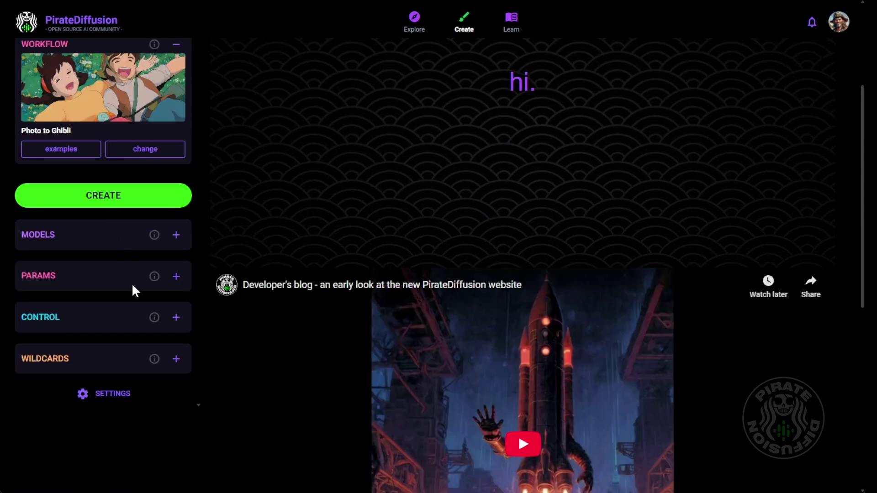
pyautogui.click(177, 279)
pyautogui.scroll(-2, 151, 192)
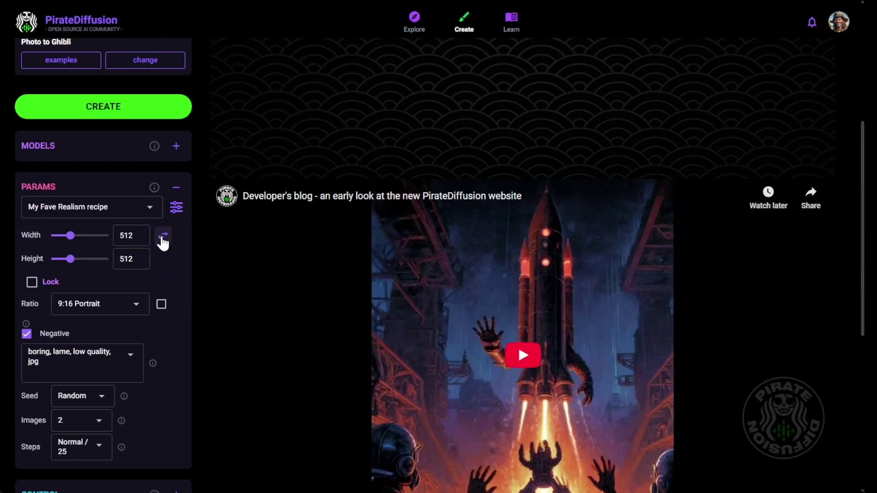
pyautogui.moveTo(70, 236); pyautogui.dragTo(84, 235)
pyautogui.click(163, 237)
pyautogui.click(163, 237)
pyautogui.scroll(-2, 104, 260)
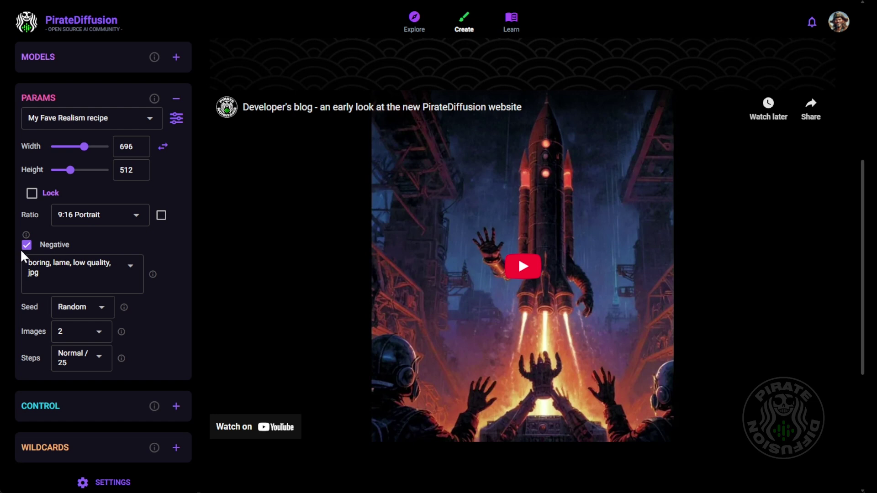
# Collapse the Params section and expand the Models section to review its options.
pyautogui.scroll(8, 163, 270)
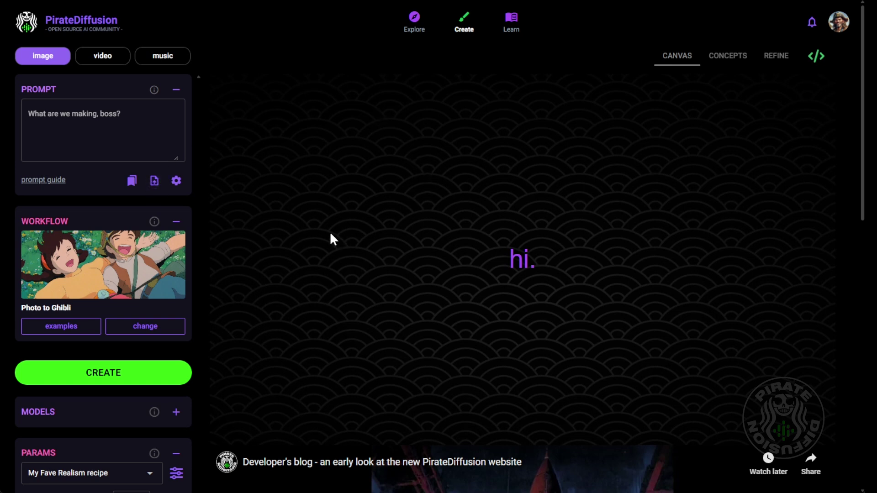
pyautogui.scroll(-6, 90, 251)
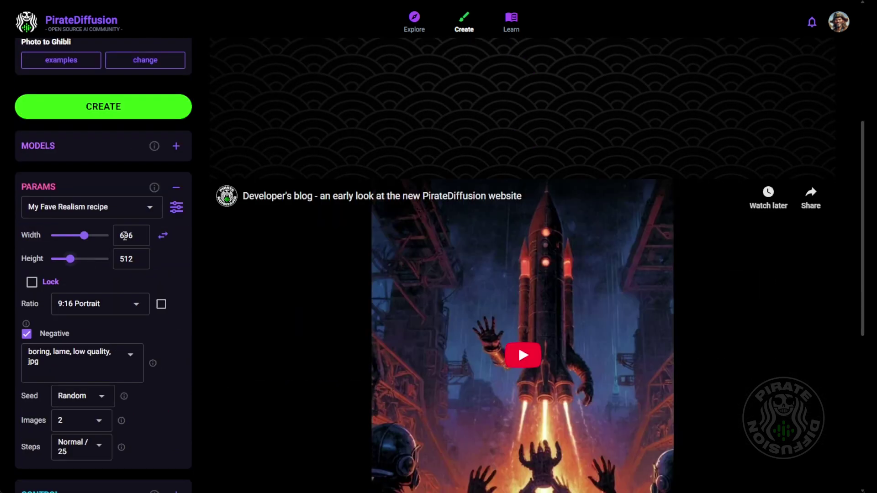
pyautogui.click(176, 186)
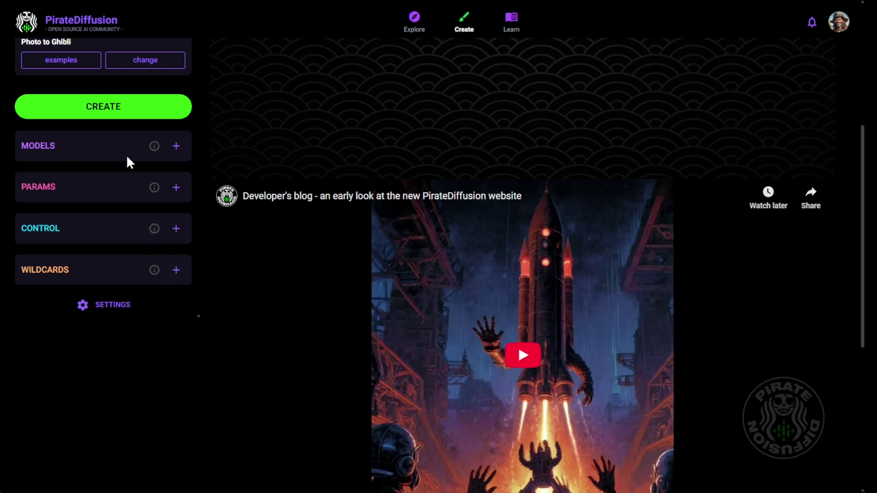
pyautogui.click(176, 146)
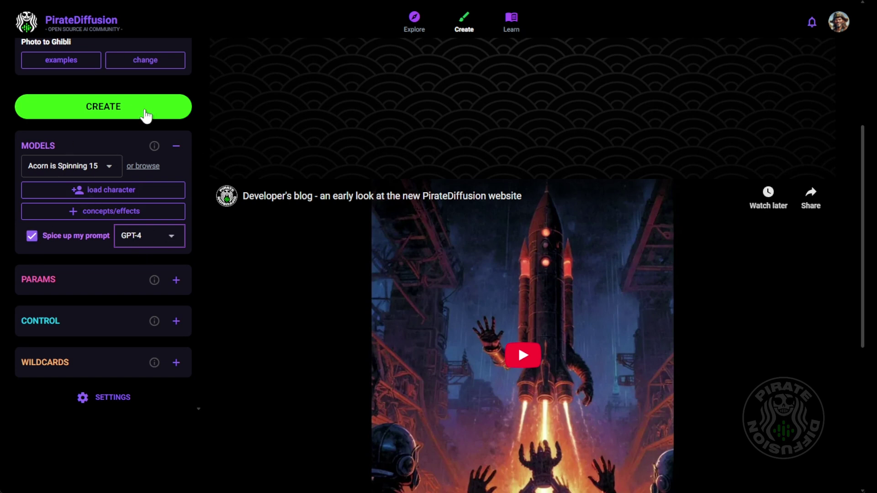
pyautogui.scroll(6, 214, 151)
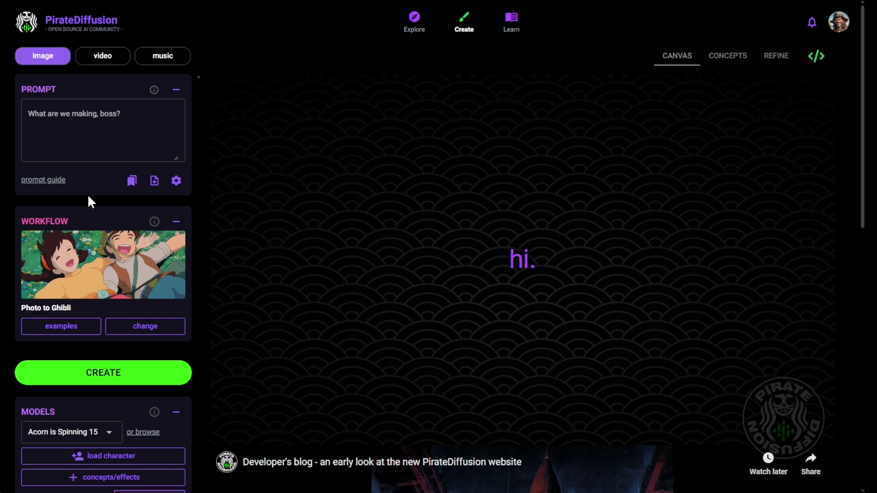
pyautogui.scroll(-4, 96, 187)
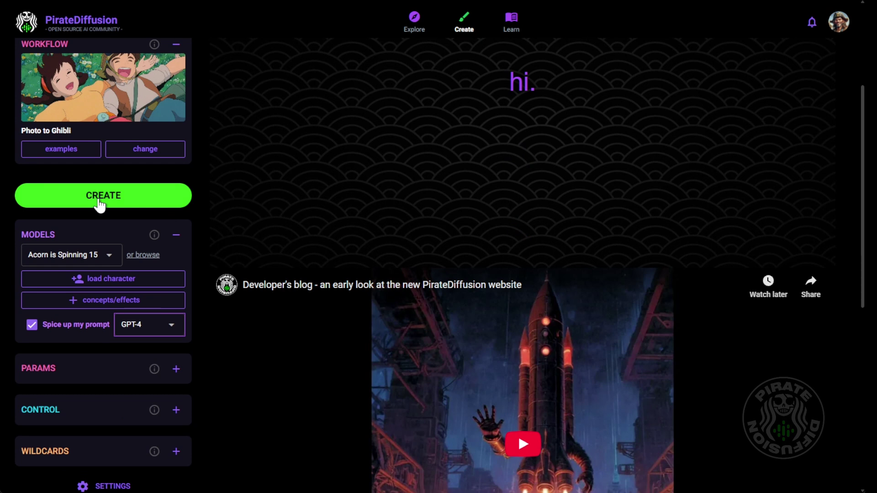
# Expand the Params section and review its size, ratio, negative prompt, seed, images and steps settings.
pyautogui.scroll(-2, 101, 204)
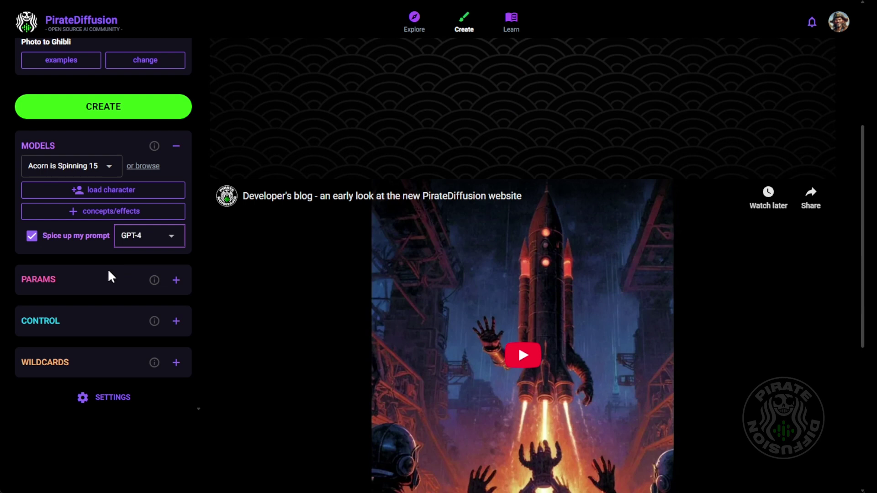
pyautogui.click(176, 279)
pyautogui.scroll(-2, 174, 288)
pyautogui.scroll(-2, 172, 291)
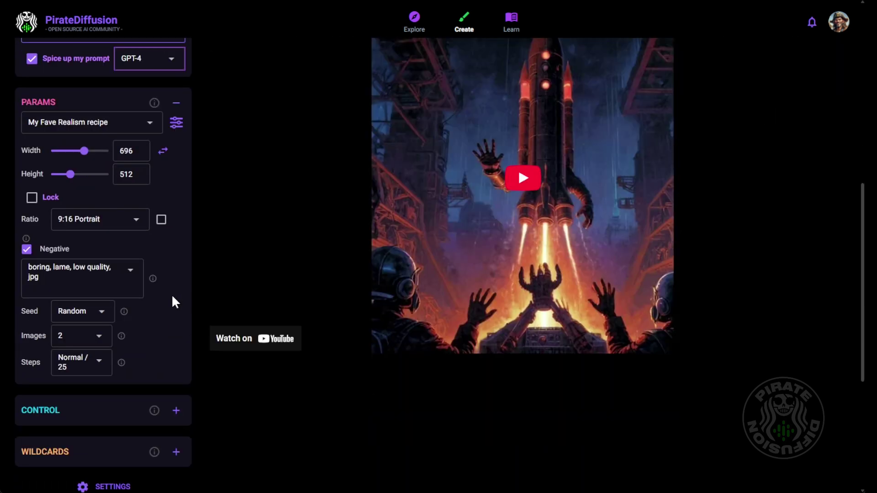
pyautogui.scroll(10, 172, 301)
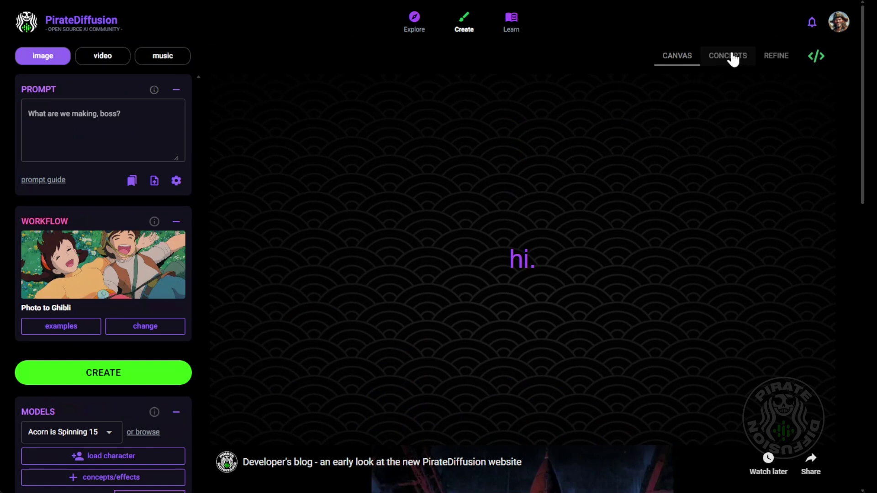
# Browse the Workflows, Custom and Bookmarks concept categories, and open the Refine view.
pyautogui.click(732, 57)
pyautogui.click(661, 96)
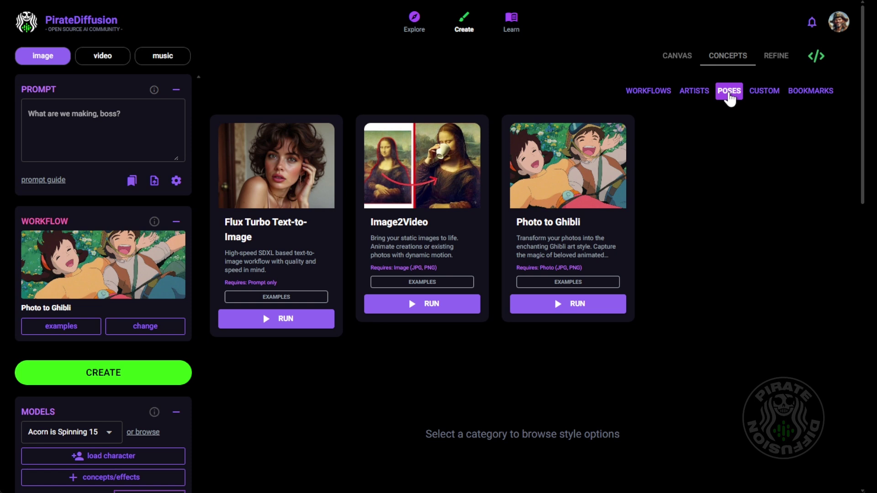
pyautogui.click(761, 90)
pyautogui.click(807, 91)
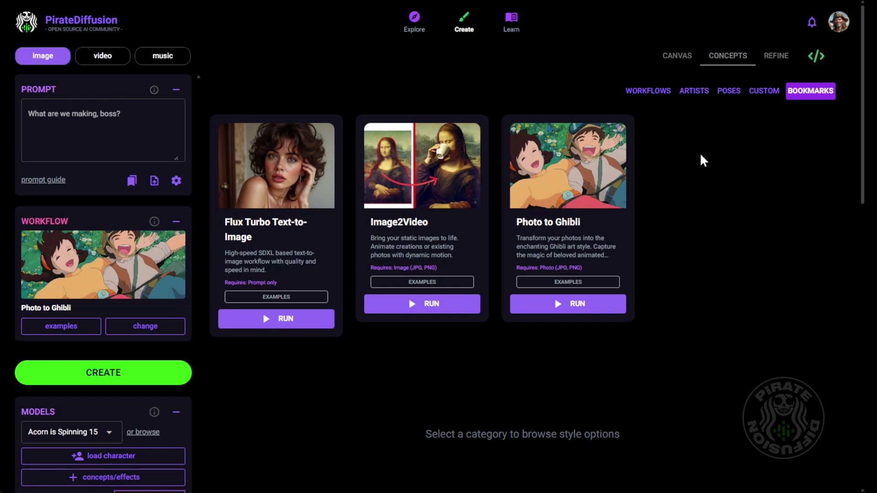
pyautogui.click(775, 58)
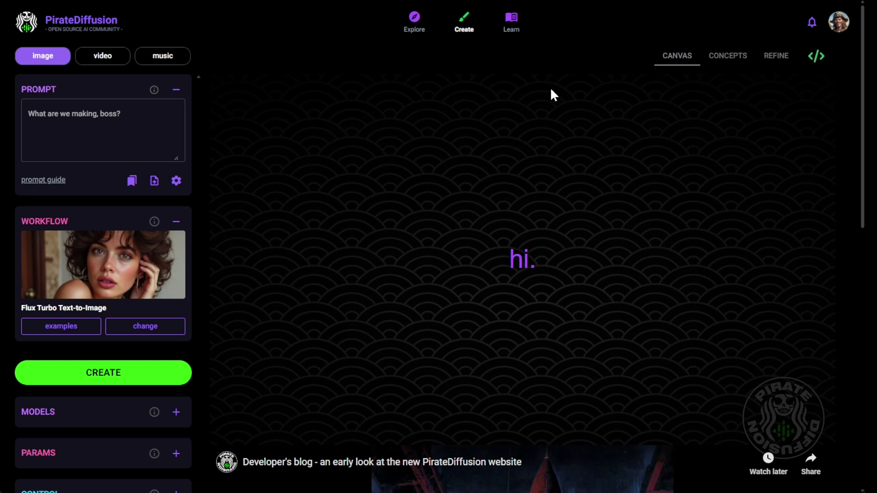
# Browse the Bookmarks, Custom, Poses and Artists concept categories, and run the Photo to Ghibli workflow.
pyautogui.click(727, 57)
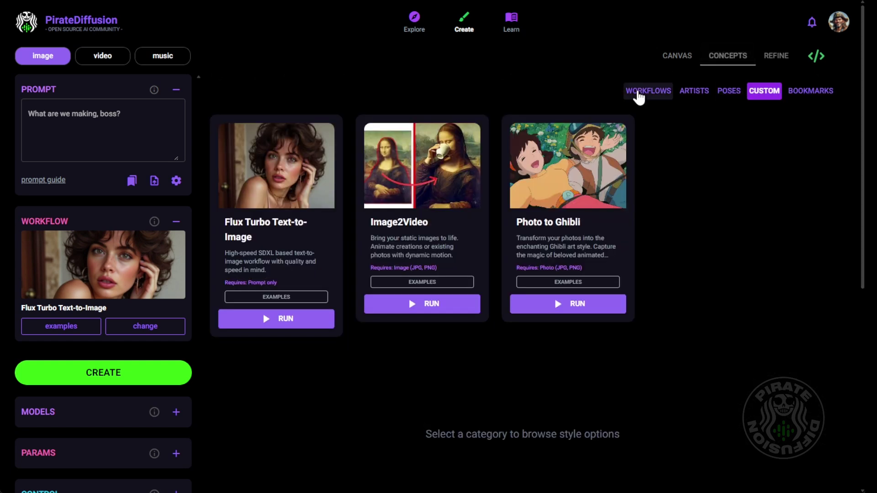
pyautogui.click(820, 95)
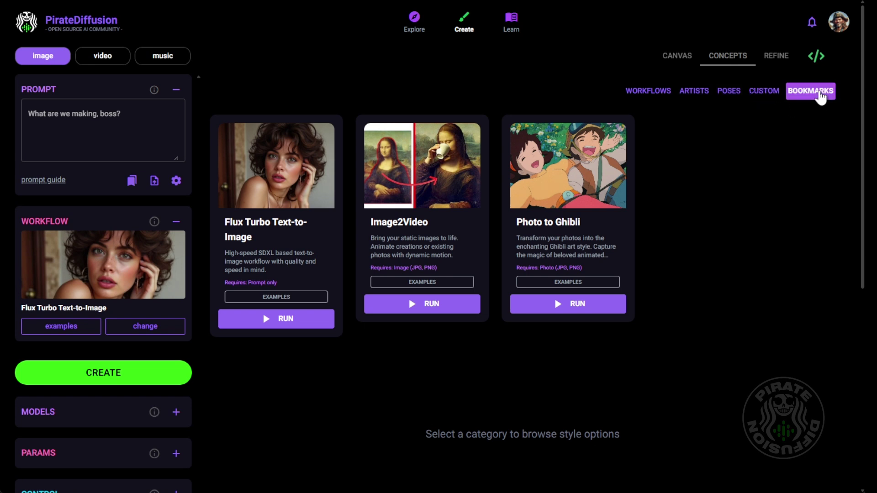
pyautogui.click(763, 91)
pyautogui.click(730, 92)
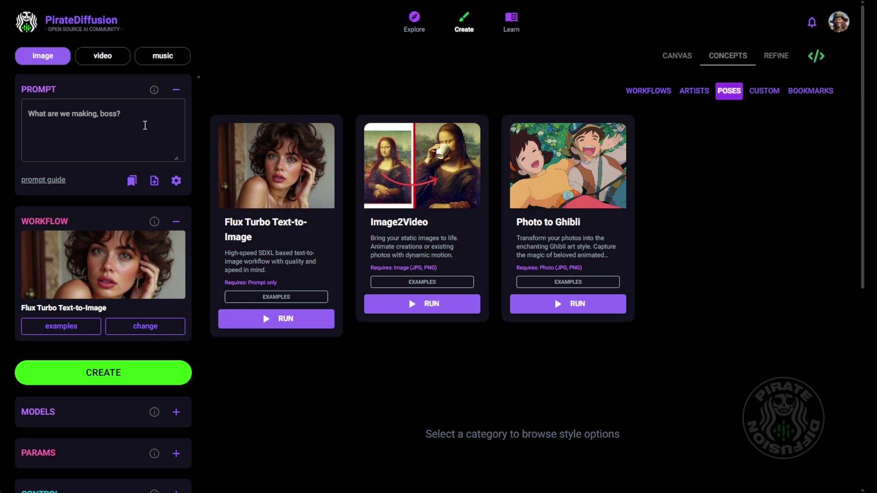
pyautogui.click(695, 92)
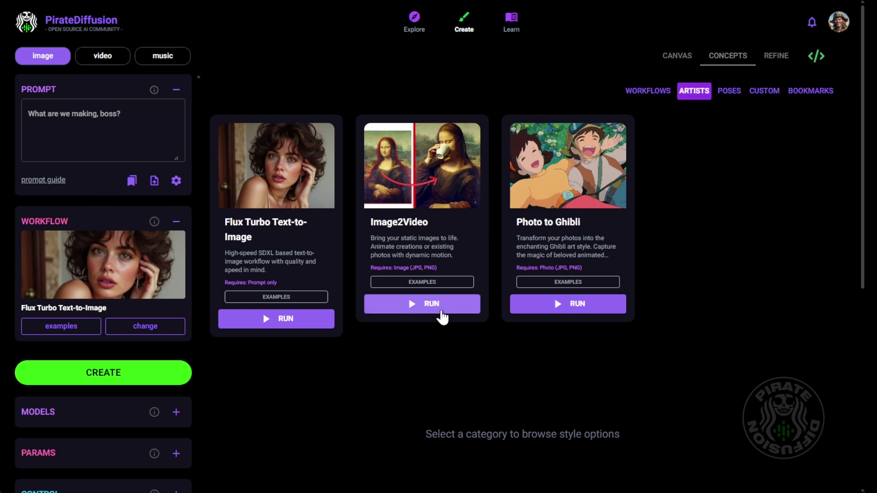
pyautogui.click(558, 303)
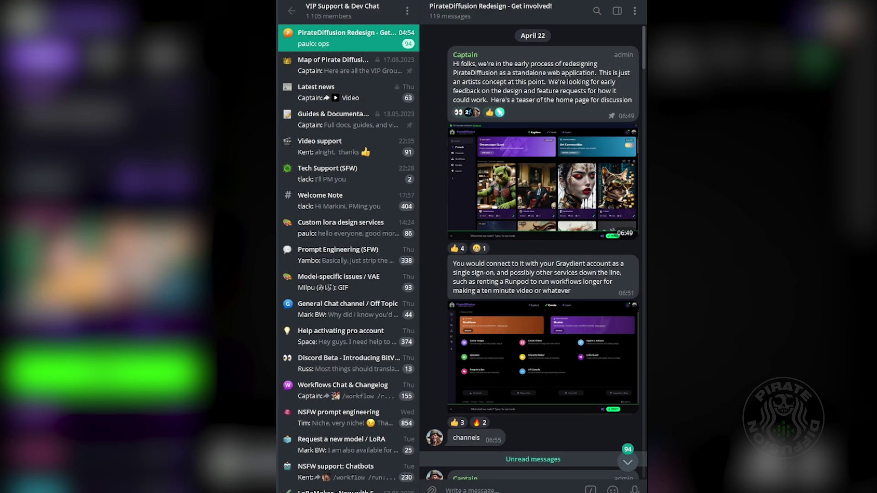
# Read through the PirateDiffusion Redesign topic in Telegram, from the early design mockups to the latest community feedback.
pyautogui.scroll(-1, 533, 251)
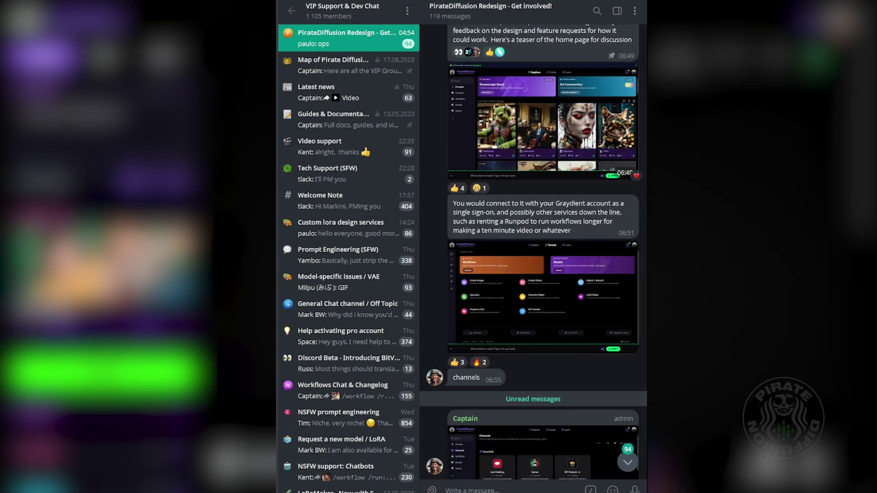
pyautogui.scroll(-2, 533, 251)
pyautogui.scroll(-4, 533, 251)
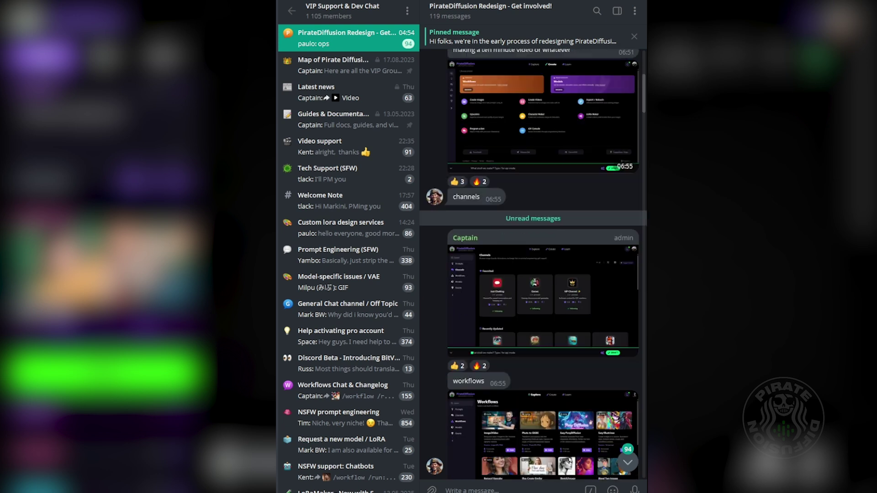
pyautogui.scroll(-4, 533, 251)
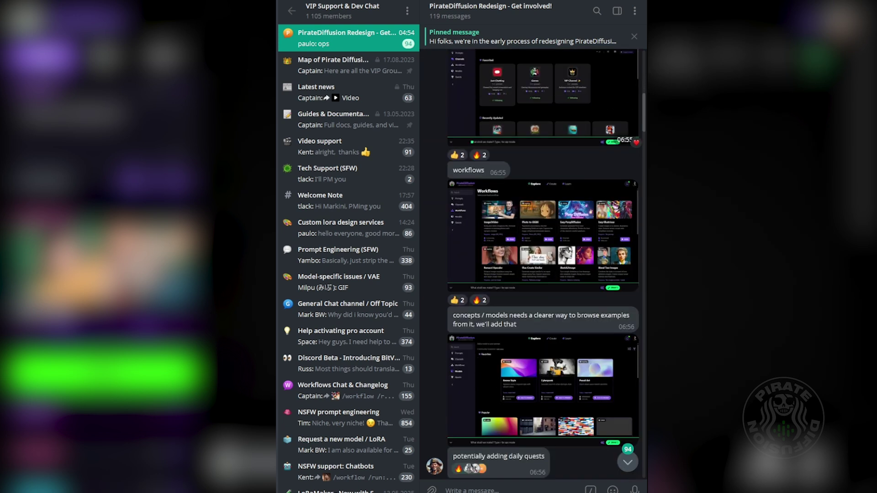
pyautogui.scroll(-5, 533, 251)
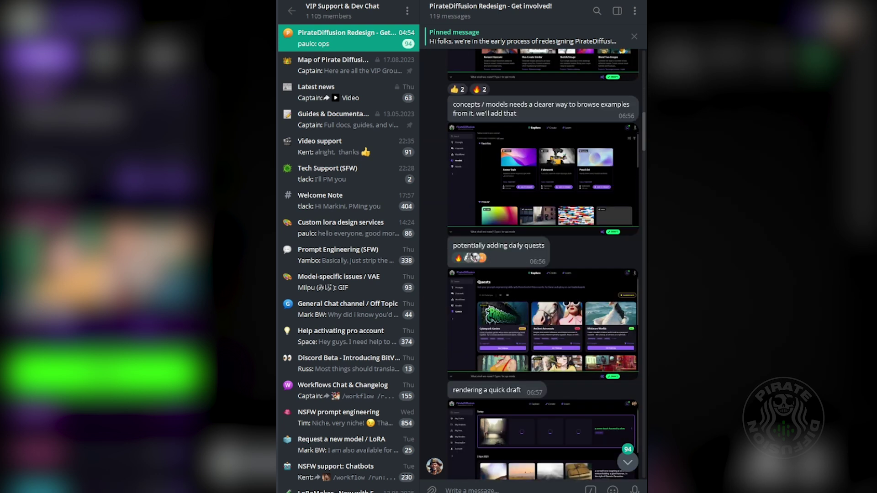
pyautogui.scroll(-5, 533, 251)
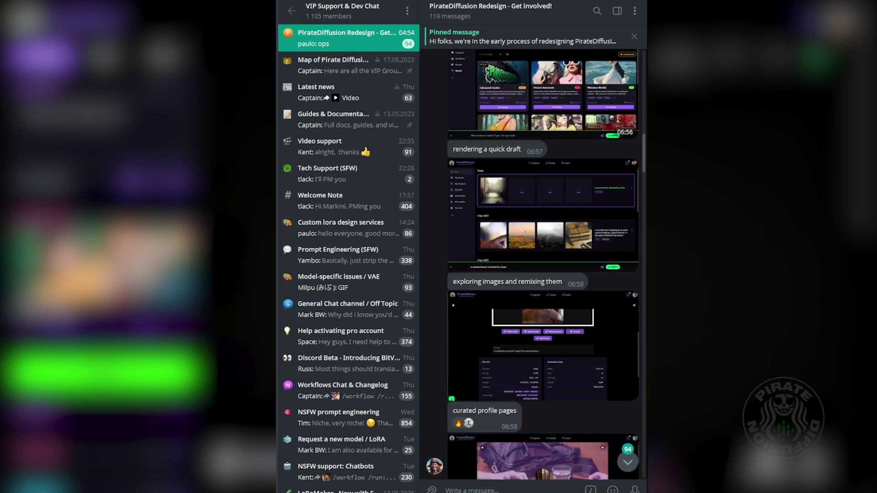
pyautogui.scroll(-3, 533, 251)
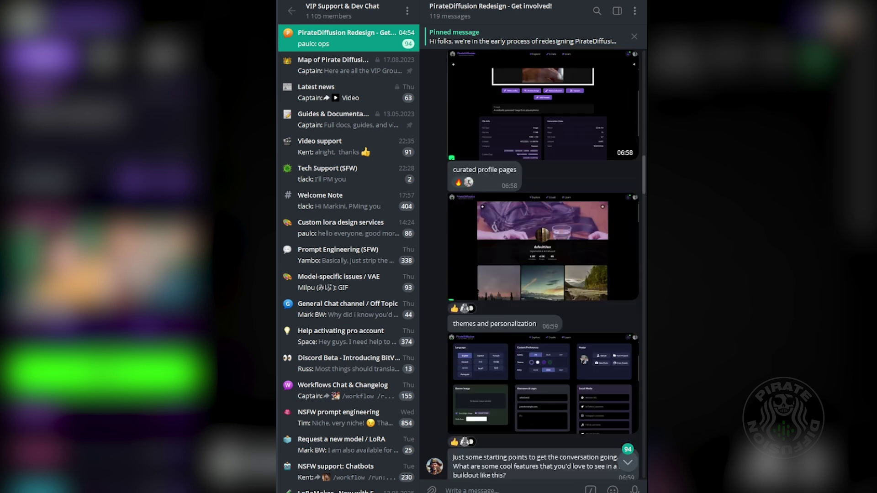
pyautogui.scroll(-7, 533, 251)
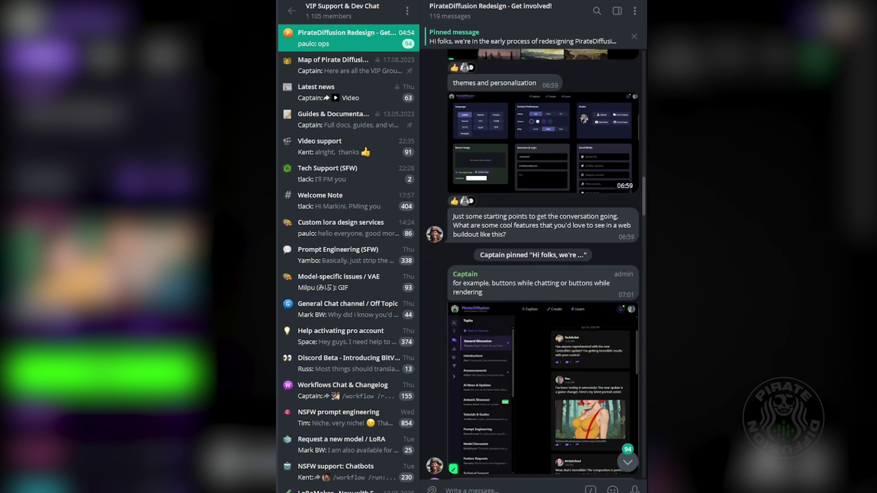
pyautogui.scroll(-5, 533, 251)
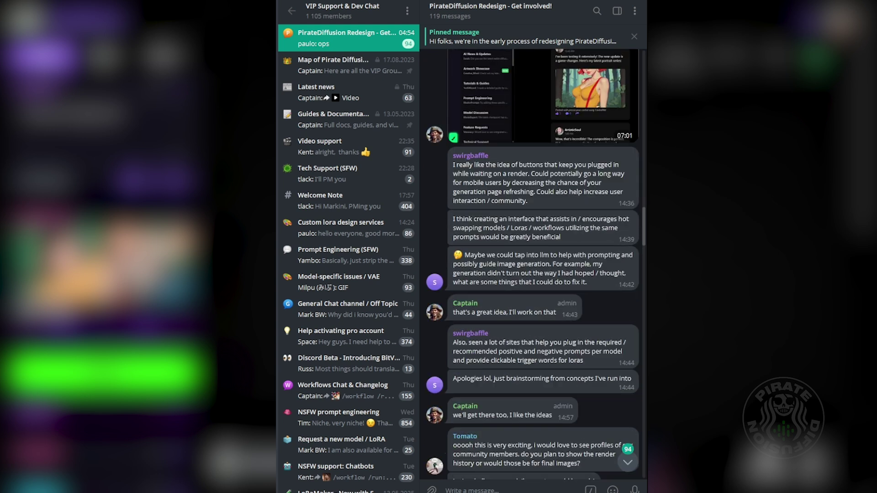
pyautogui.scroll(-3, 533, 251)
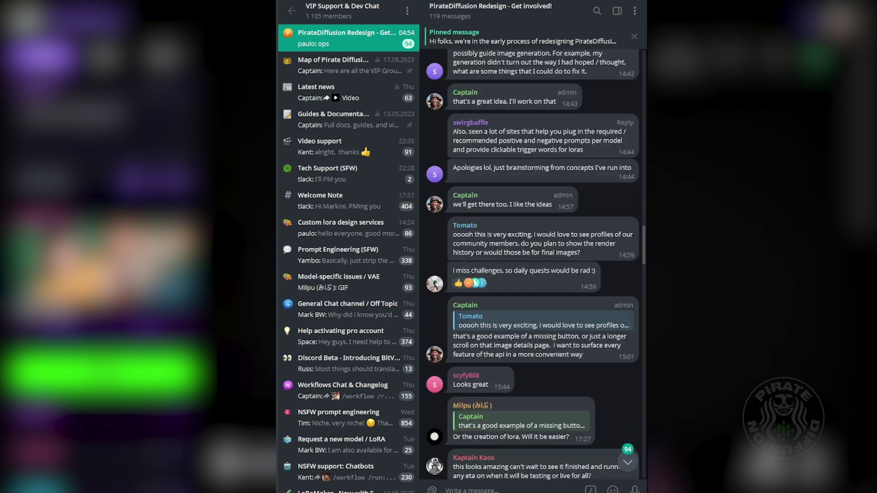
pyautogui.scroll(-3, 533, 251)
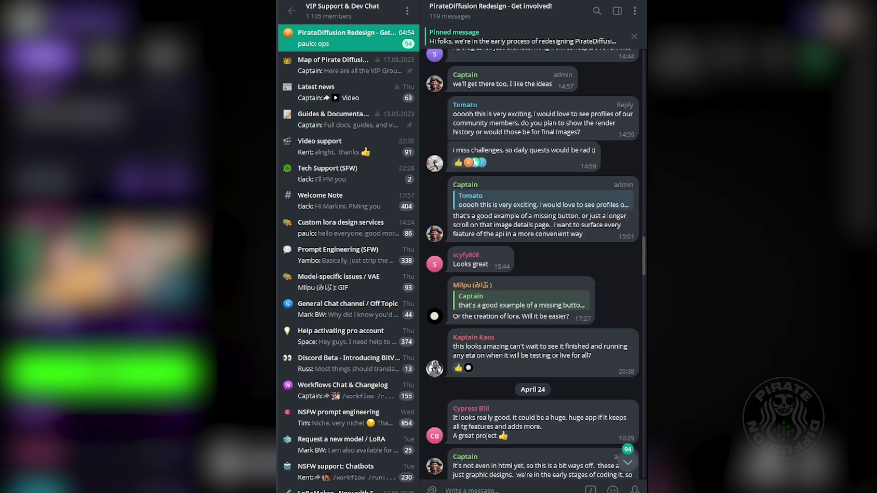
pyautogui.scroll(-5, 642, 267)
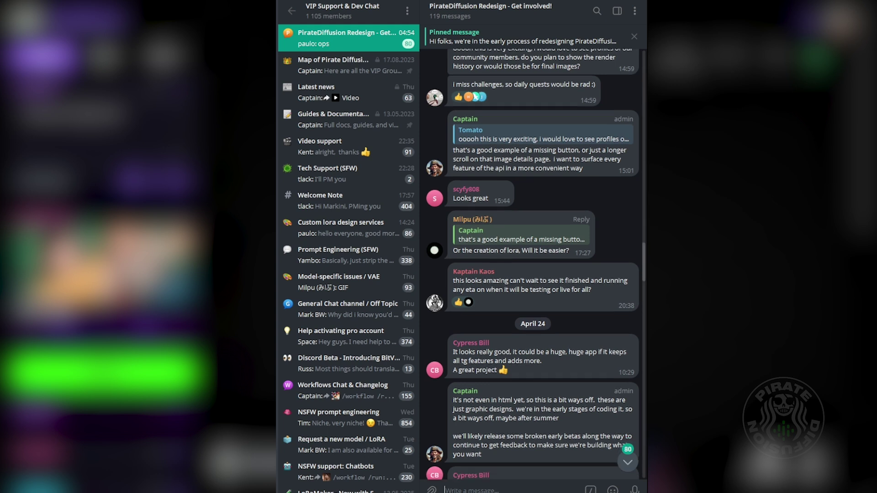
pyautogui.scroll(-6, 641, 276)
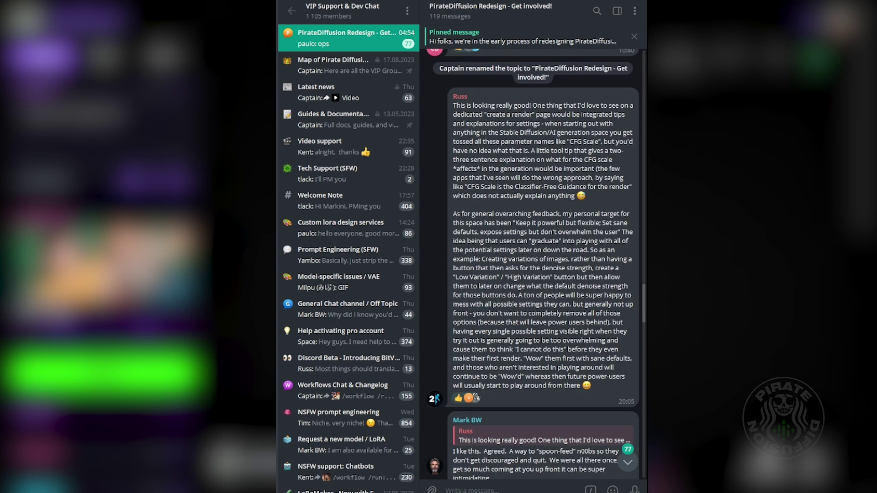
pyautogui.moveTo(646, 301); pyautogui.dragTo(645, 450)
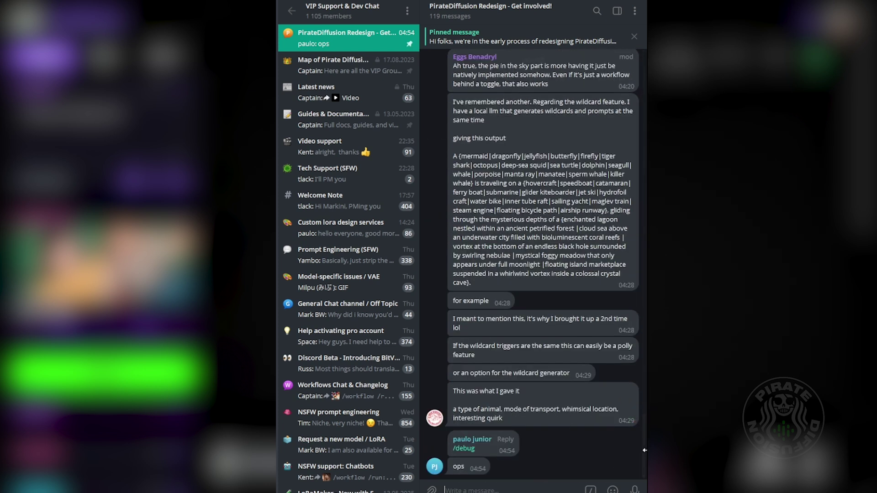
pyautogui.scroll(15, 644, 450)
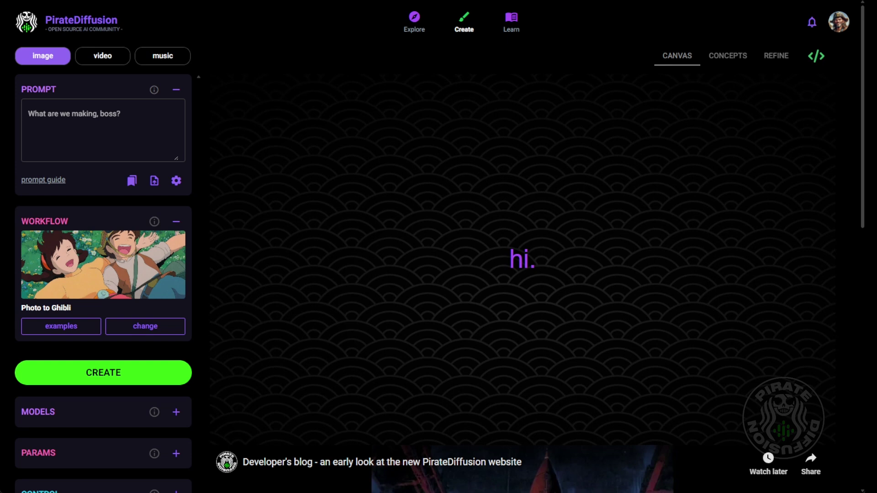
# Expand the Control and Wildcards sections of the image creation workspace and review their options.
pyautogui.scroll(-10, 439, 247)
pyautogui.scroll(10, 438, 246)
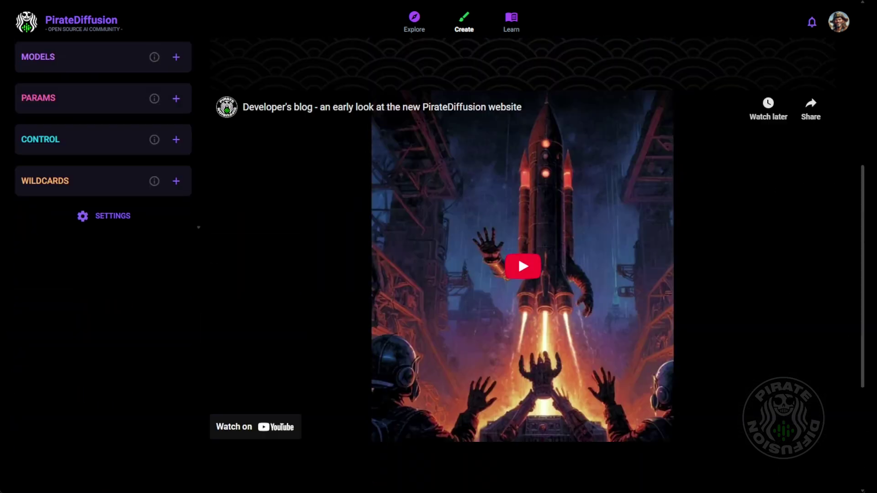
pyautogui.scroll(-5, 438, 247)
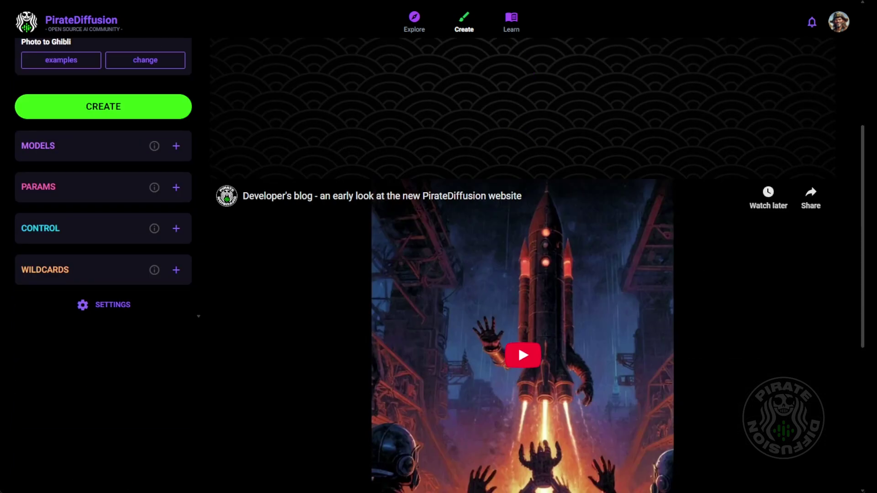
pyautogui.click(177, 229)
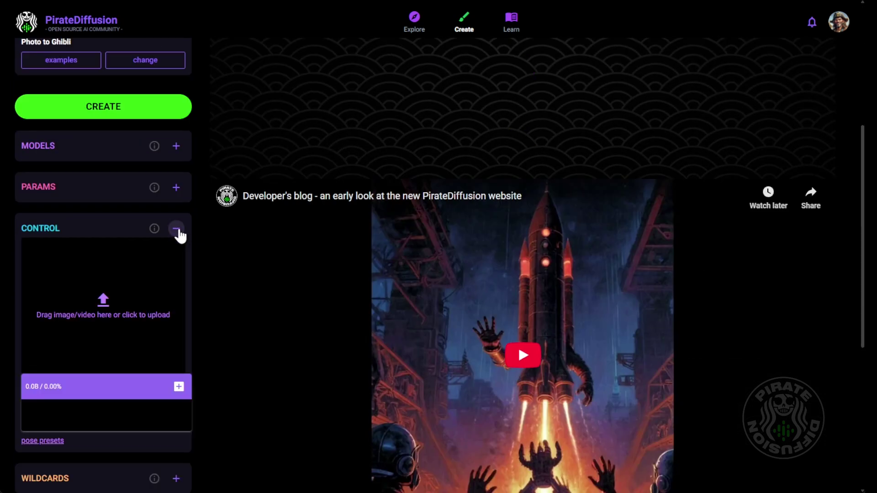
pyautogui.scroll(-4, 174, 235)
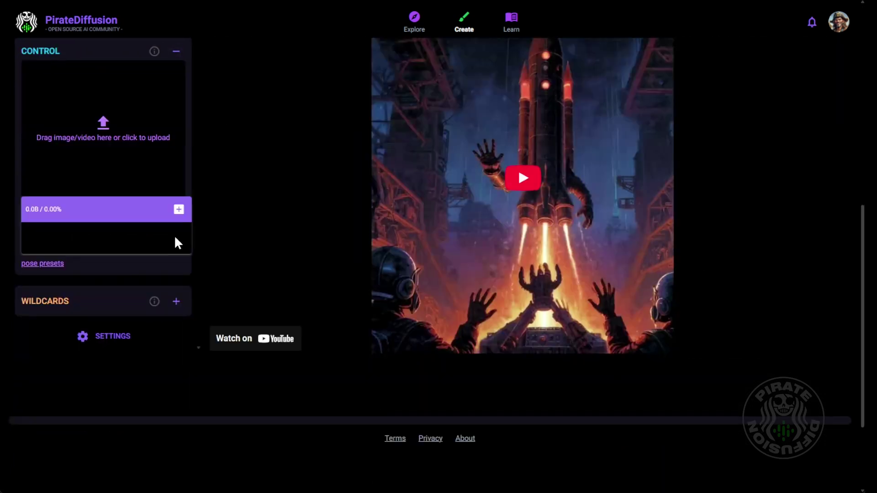
pyautogui.click(174, 301)
pyautogui.scroll(-2, 170, 292)
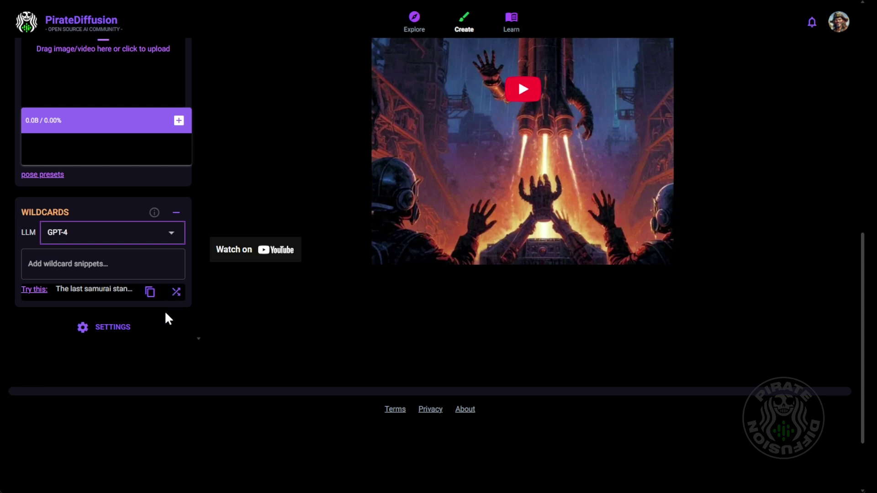
# Expand the Models and Params sections alongside the other open sections.
pyautogui.scroll(10, 177, 308)
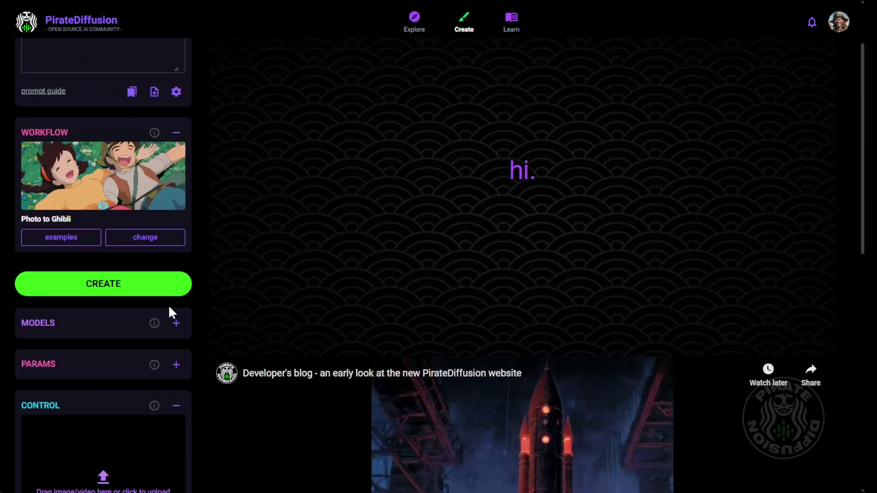
pyautogui.click(176, 322)
pyautogui.scroll(-4, 176, 326)
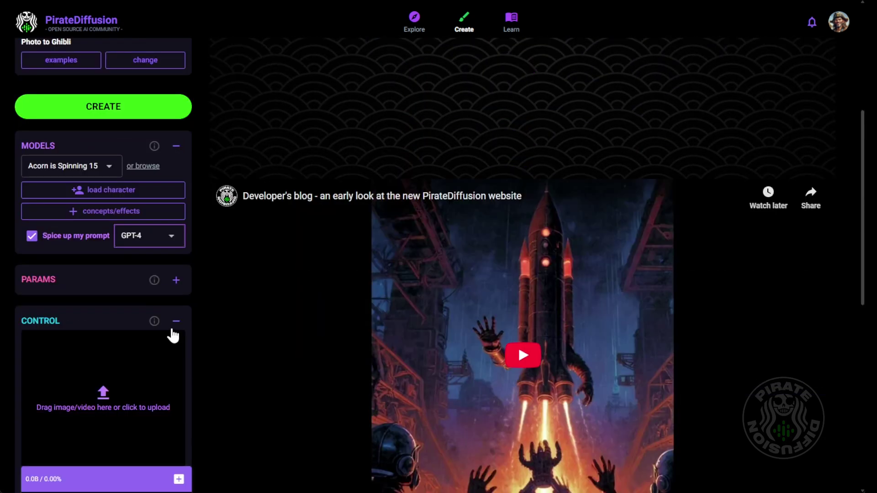
pyautogui.click(175, 280)
pyautogui.scroll(6, 293, 260)
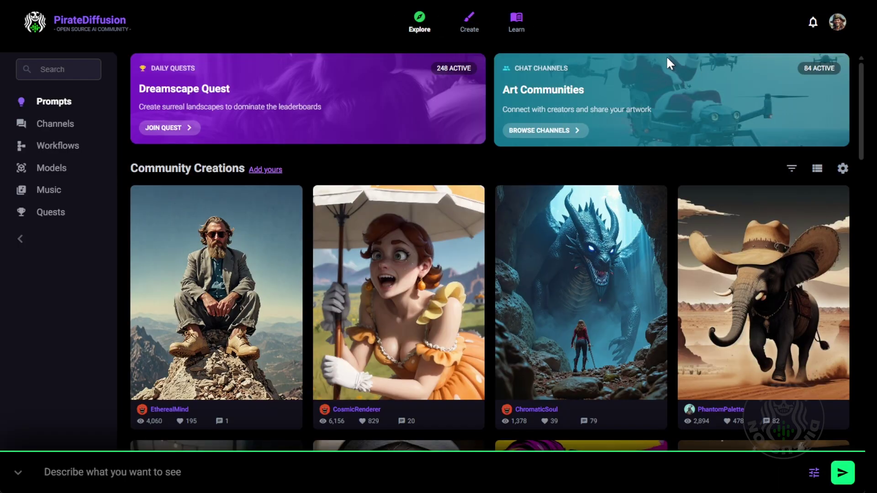
# Open the My Stuff gallery from the account profile and reveal the details and actions of the Synthwave Dream item.
pyautogui.click(838, 24)
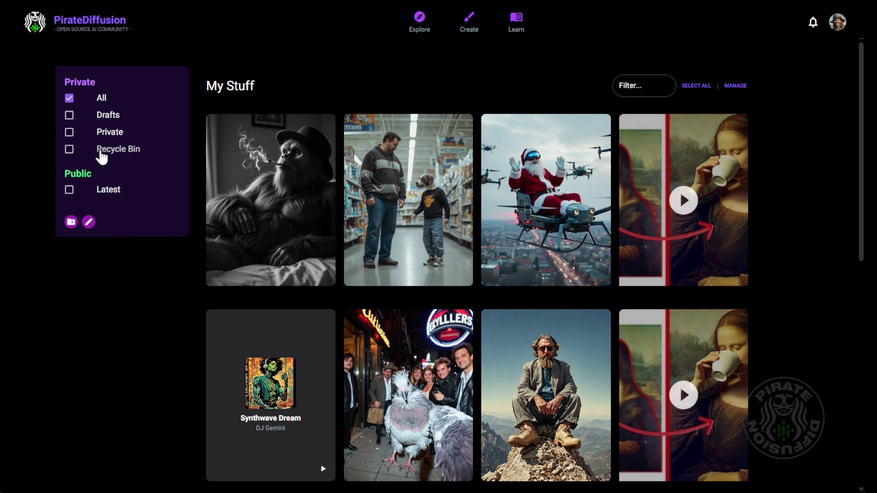
pyautogui.moveTo(662, 124)
pyautogui.moveTo(298, 340)
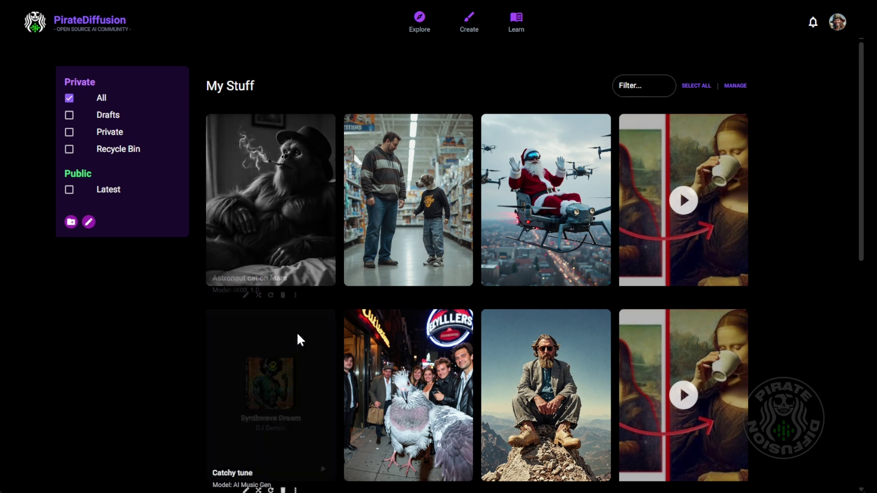
# Select all items in the My Stuff gallery, leave selection mode, and select all items again.
pyautogui.moveTo(395, 275)
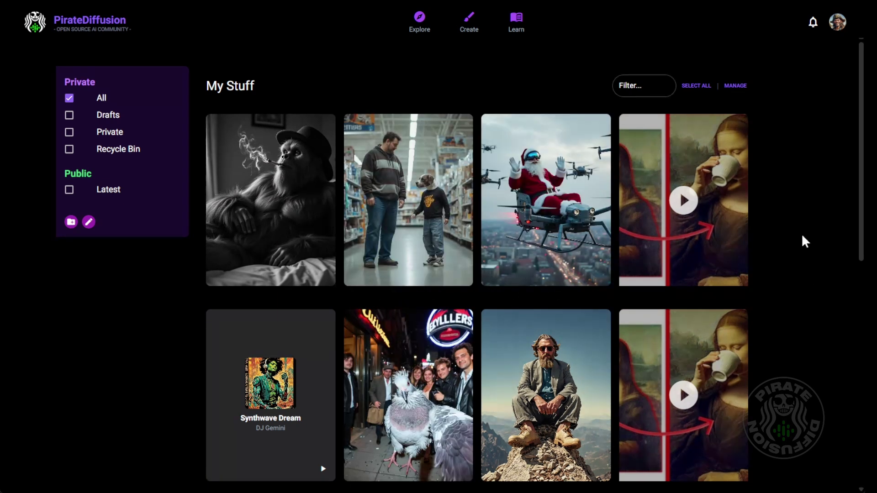
pyautogui.click(690, 88)
pyautogui.click(701, 88)
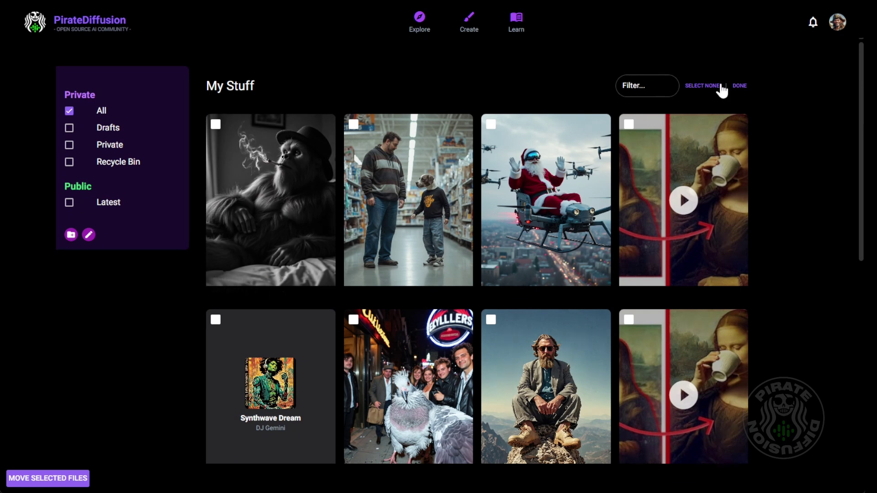
pyautogui.click(736, 86)
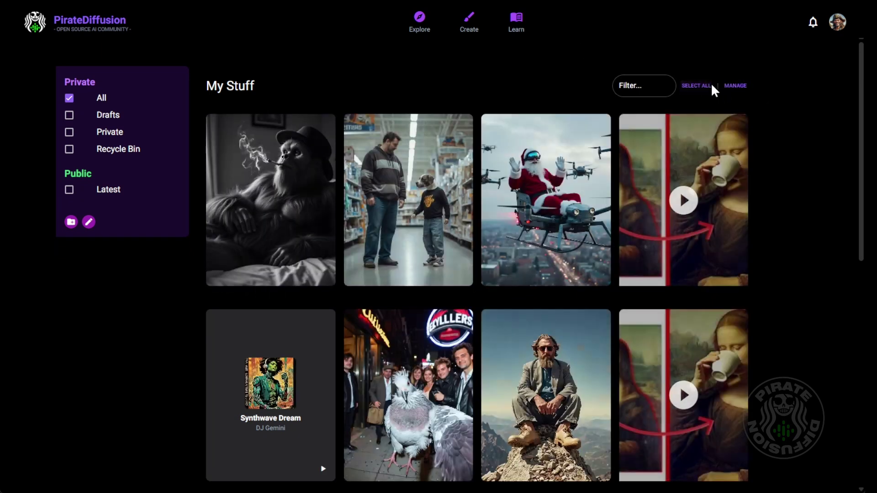
pyautogui.click(708, 87)
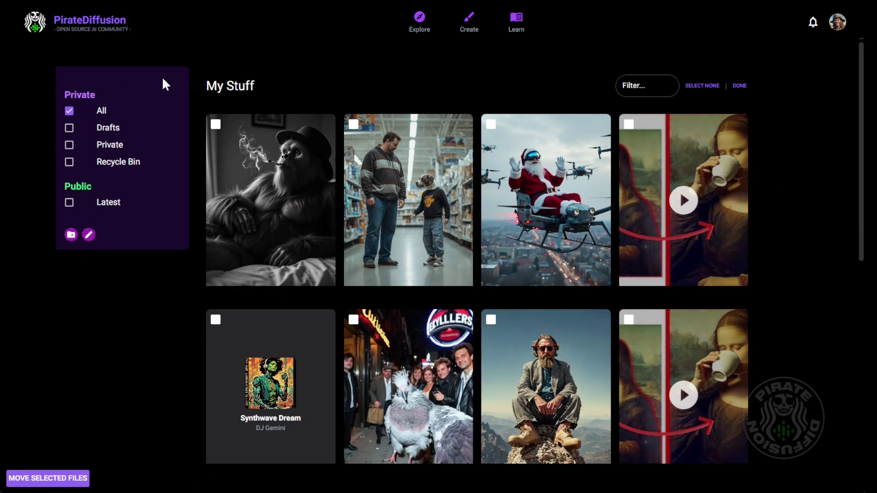
# Narrow the page to phone width, look through the My Stuff gallery in its mobile layout, and restore the wide layout.
pyautogui.moveTo(865, 204); pyautogui.dragTo(162, 204)
pyautogui.scroll(-4, 85, 193)
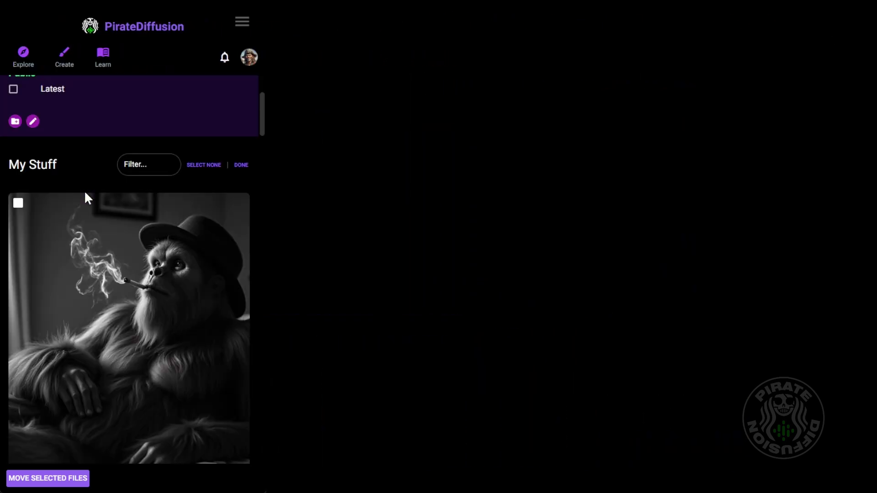
pyautogui.scroll(-8, 72, 84)
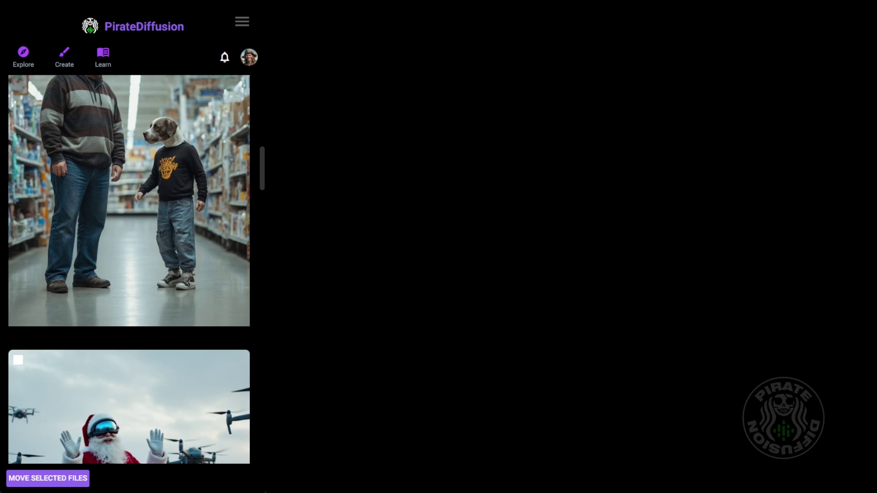
pyautogui.moveTo(263, 284); pyautogui.dragTo(841, 288)
pyautogui.scroll(4, 802, 289)
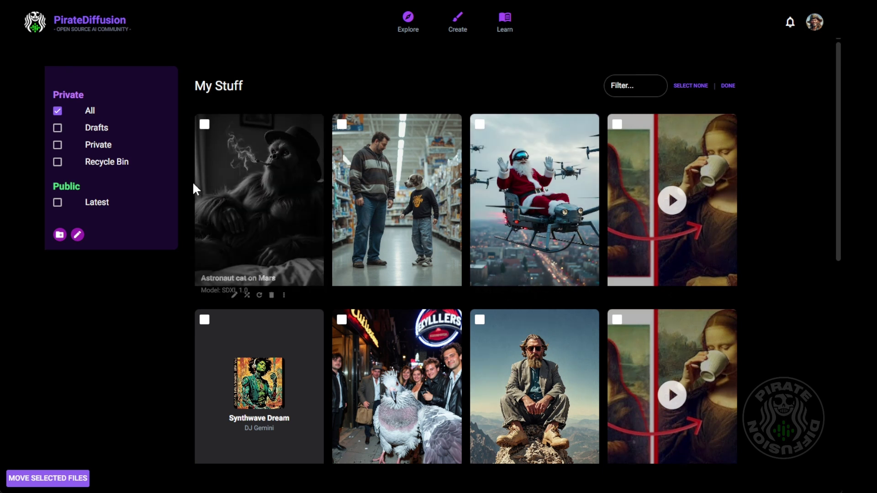
# Switch between the Explore page and the My Stuff gallery through the account profile.
pyautogui.moveTo(407, 226)
pyautogui.moveTo(272, 181)
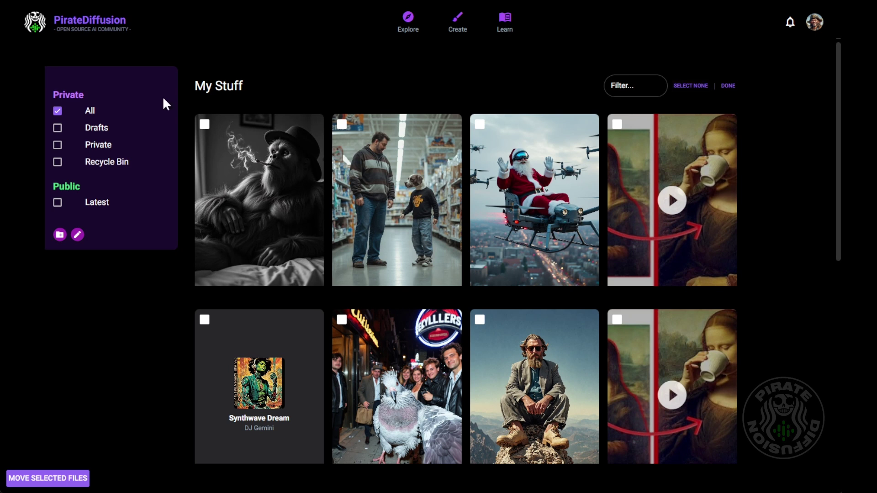
pyautogui.moveTo(289, 285)
pyautogui.click(810, 25)
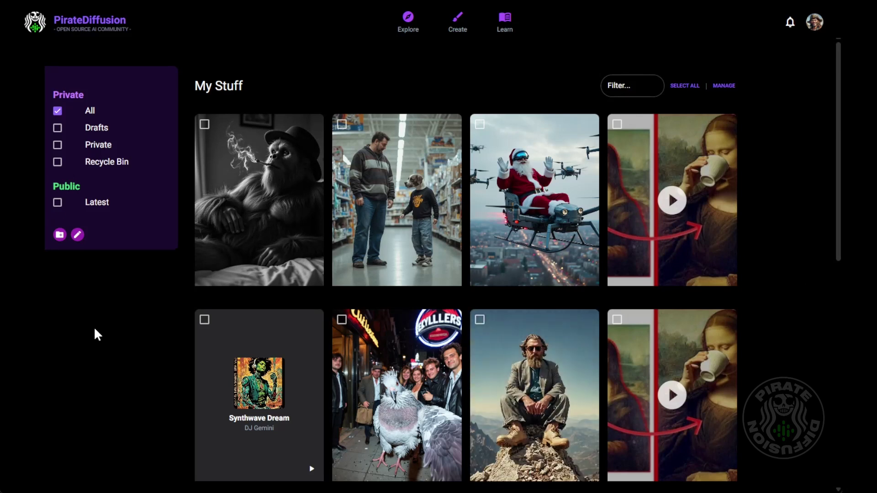
pyautogui.moveTo(303, 159)
pyautogui.click(790, 23)
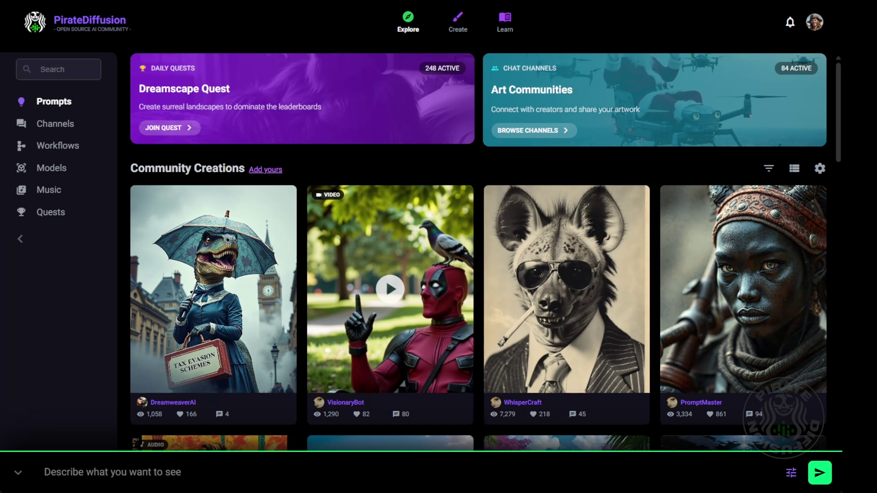
pyautogui.click(815, 21)
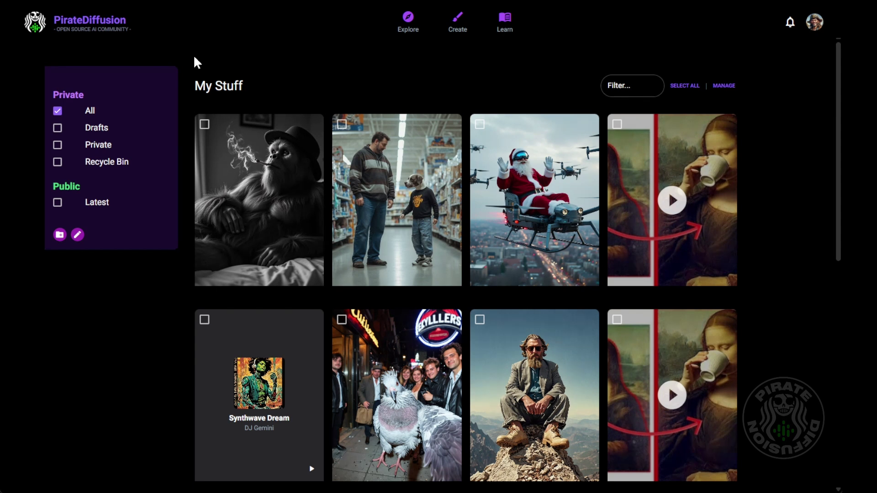
pyautogui.moveTo(638, 213)
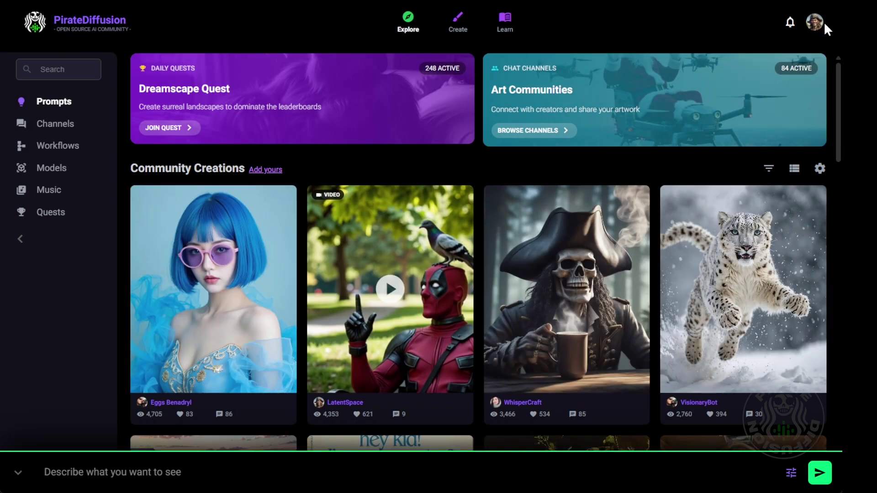
pyautogui.click(815, 23)
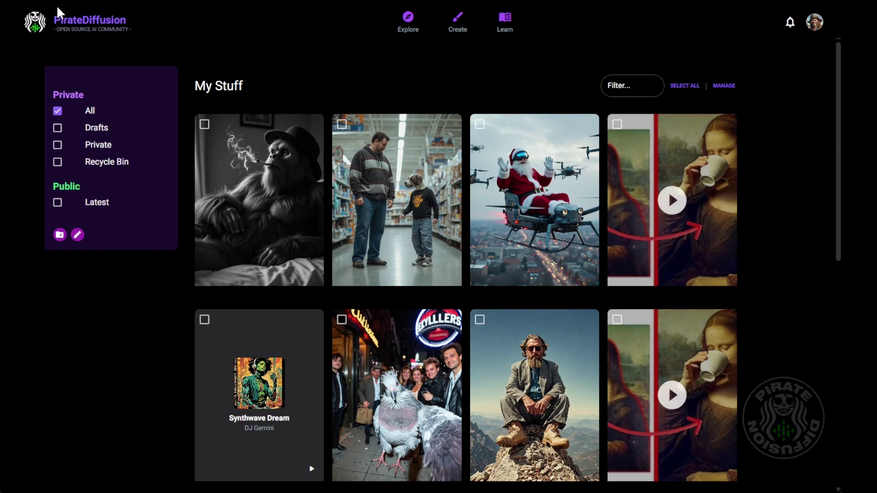
# Check the notifications from the home page and reopen the My Stuff gallery.
pyautogui.click(68, 20)
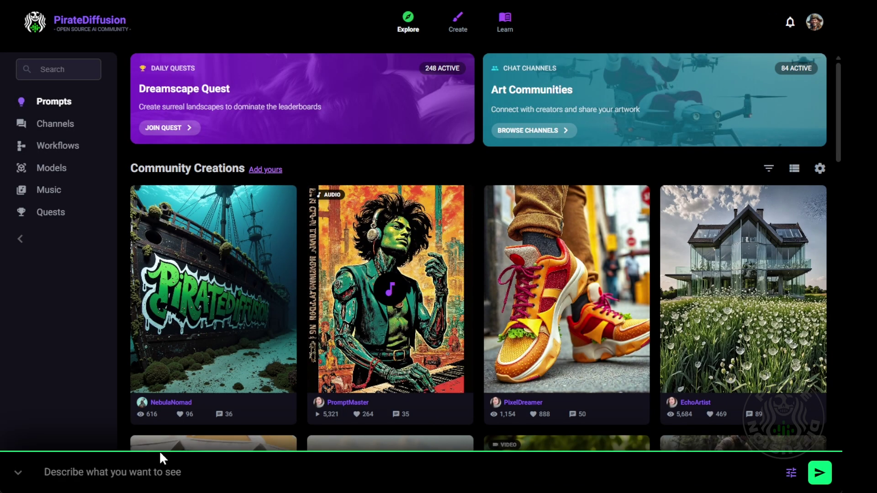
pyautogui.click(791, 23)
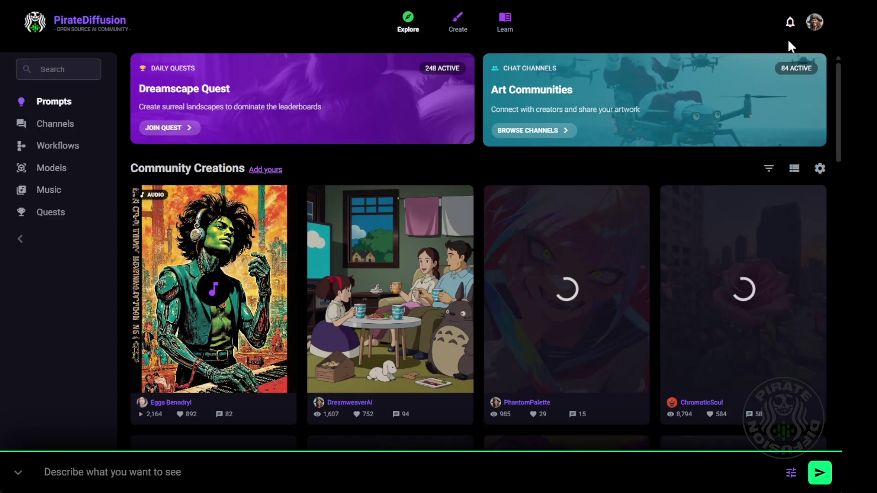
pyautogui.click(816, 24)
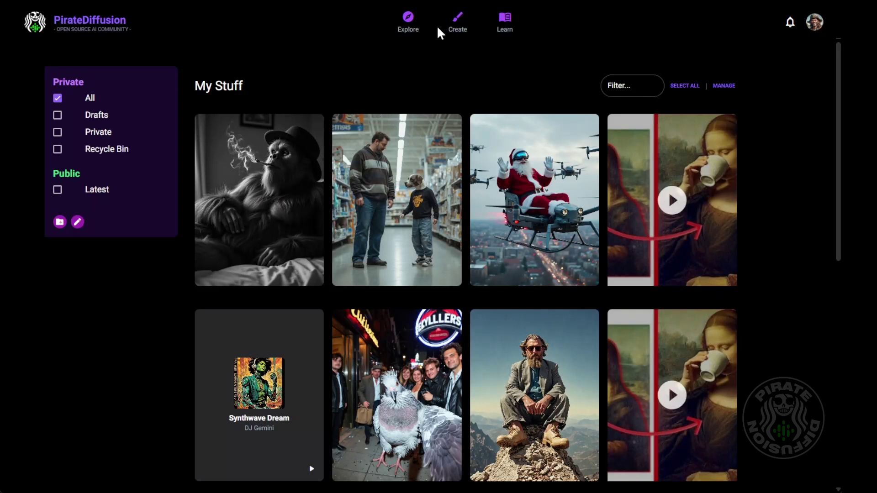
# Open the Channels listing from the Explore page and browse the Favorited and Recently Updated channels.
pyautogui.click(407, 23)
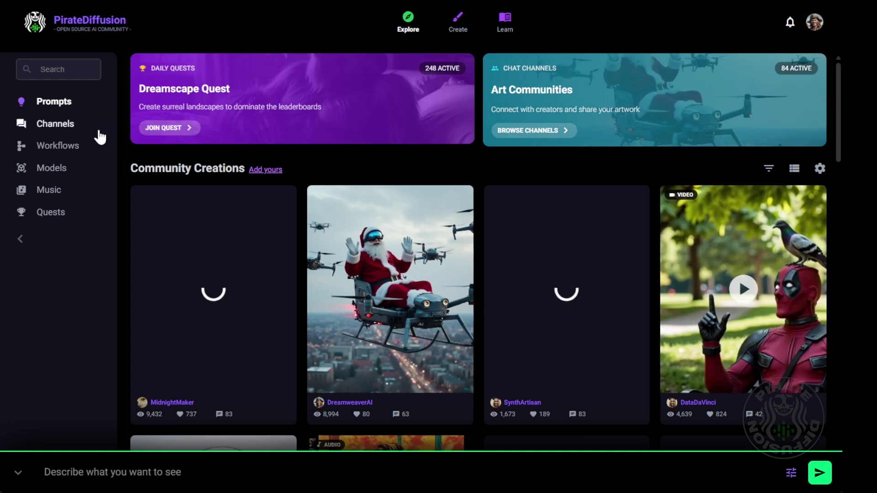
pyautogui.click(51, 124)
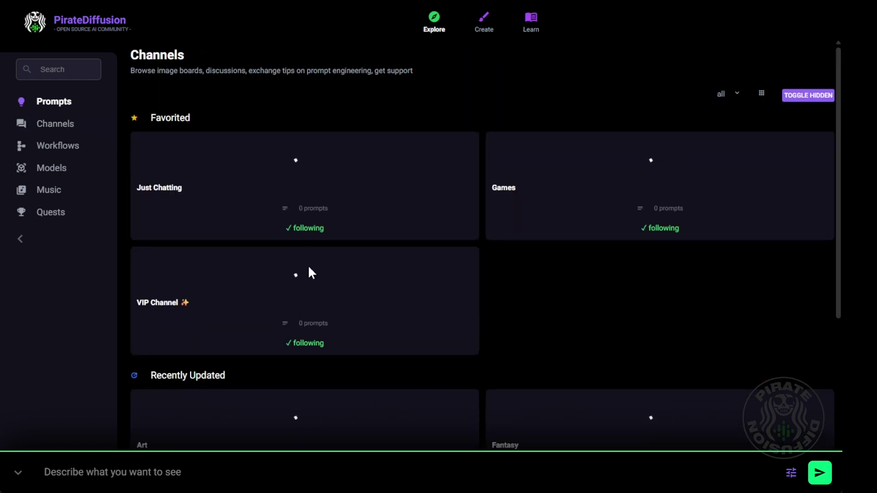
pyautogui.scroll(-5, 325, 179)
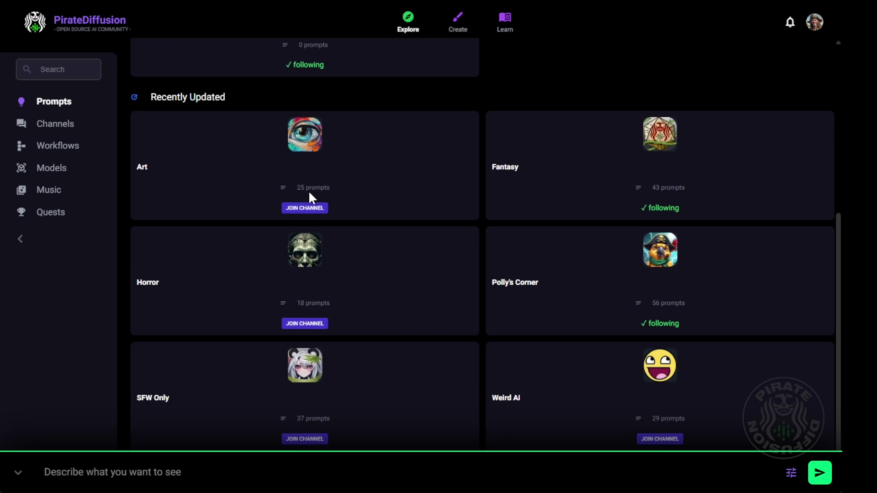
pyautogui.scroll(-5, 308, 194)
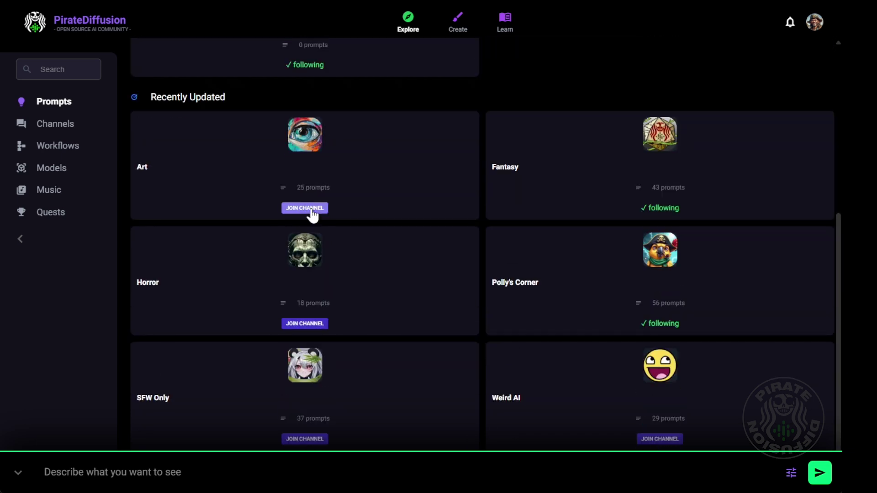
pyautogui.scroll(5, 372, 219)
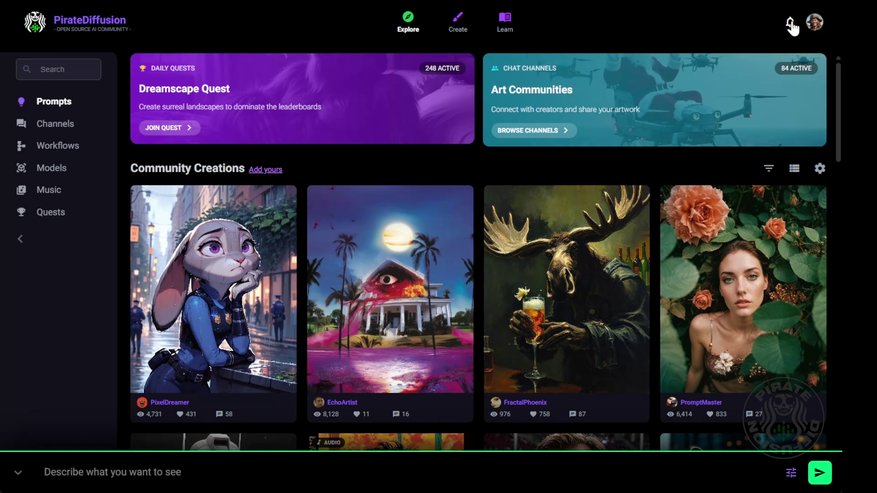
# Reload the Explore page twice to refresh Community Creations, and open the account profile.
pyautogui.press('F5')
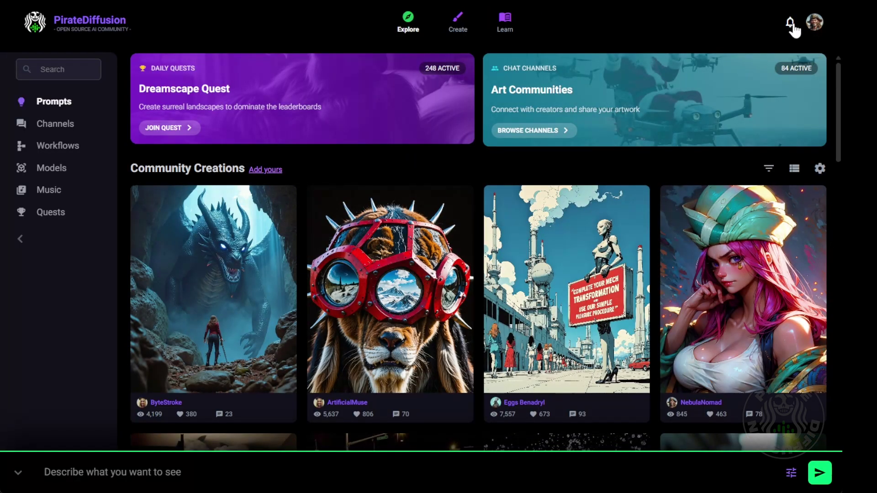
pyautogui.press('F5')
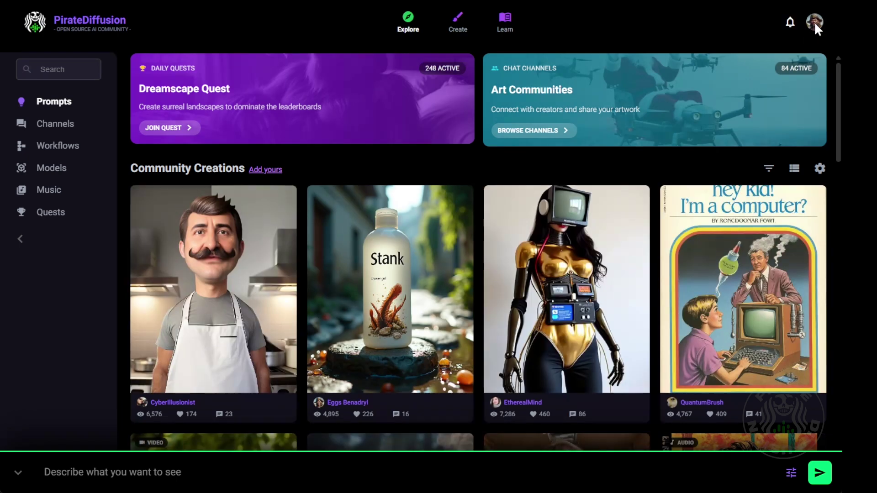
pyautogui.click(813, 23)
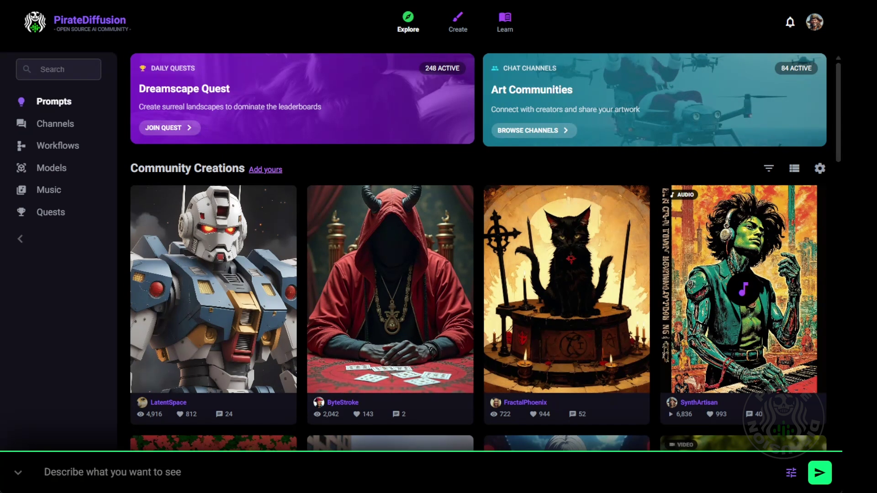
# Open the Create Images tool and look over its prompt, workflow and collapsed option sections.
pyautogui.click(454, 19)
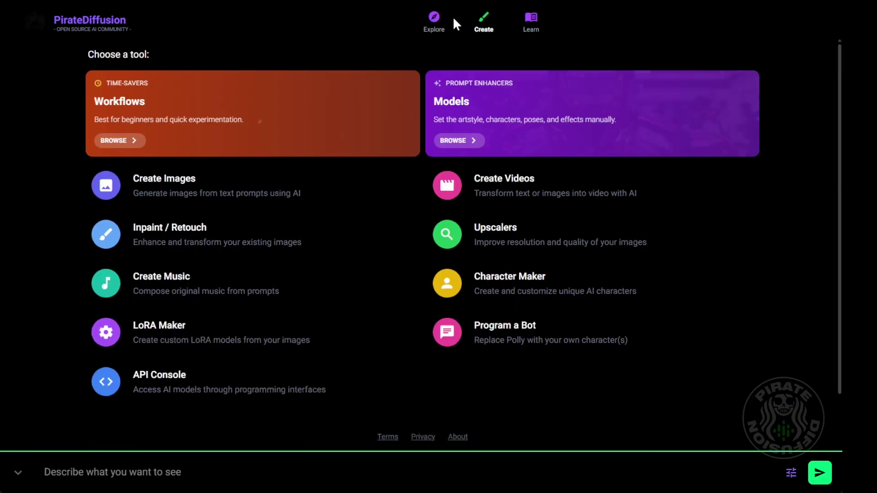
pyautogui.click(207, 189)
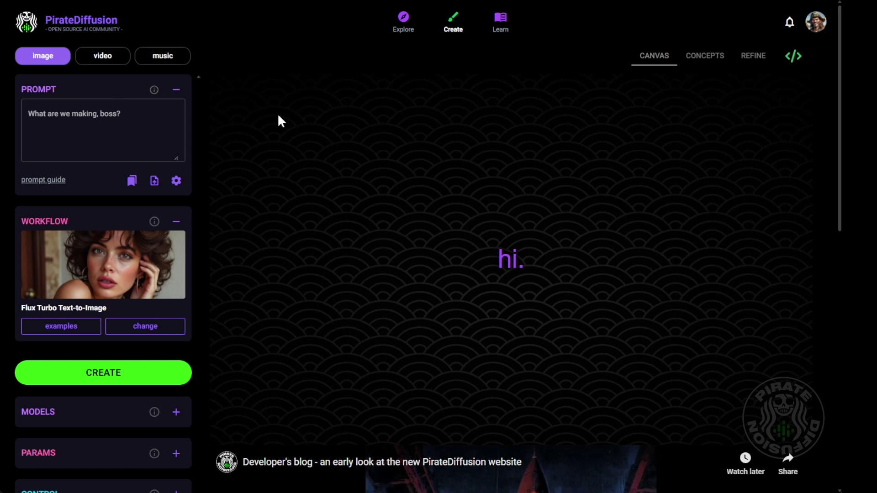
pyautogui.scroll(-4, 231, 231)
pyautogui.scroll(4, 274, 165)
pyautogui.scroll(-4, 270, 233)
pyautogui.scroll(4, 277, 224)
pyautogui.scroll(-4, 195, 157)
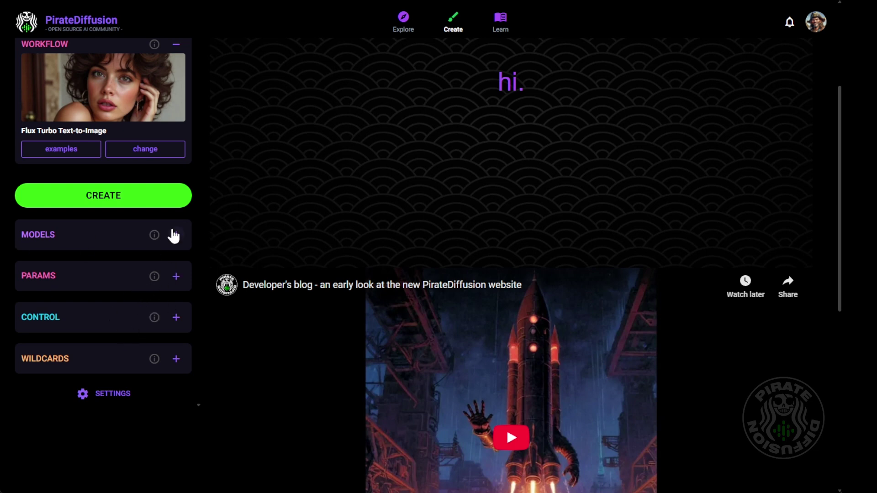
# Expand the Params section and review its size, ratio, negative prompt, seed, images and steps options.
pyautogui.click(176, 276)
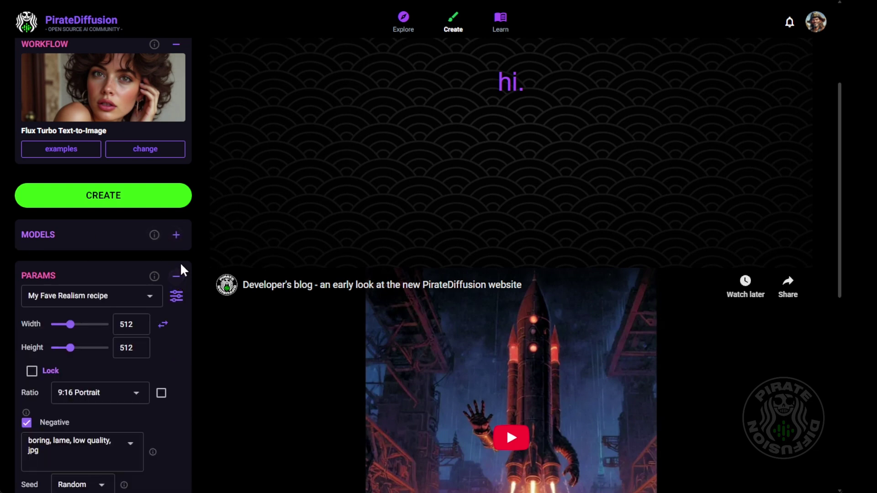
pyautogui.scroll(-4, 187, 258)
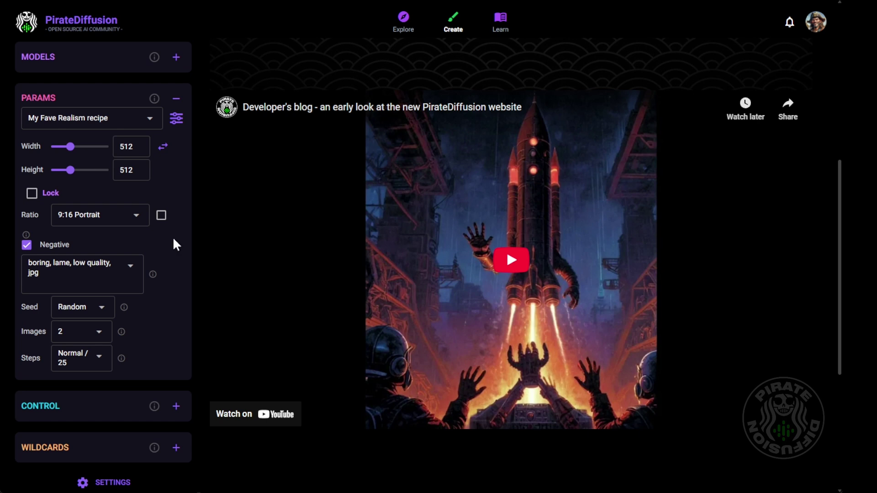
pyautogui.scroll(-4, 196, 277)
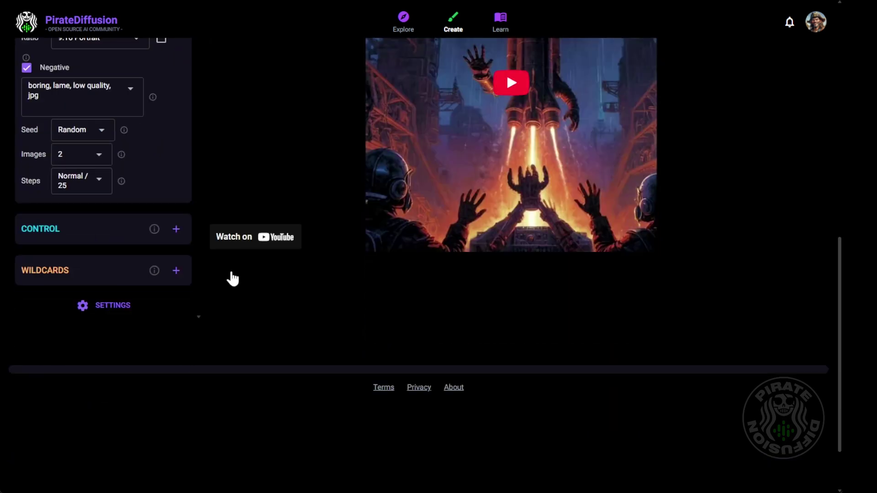
# Expand the Wildcards section, view the available LLM choices without changing the selection, and enter the wildcard snippets field.
pyautogui.click(176, 273)
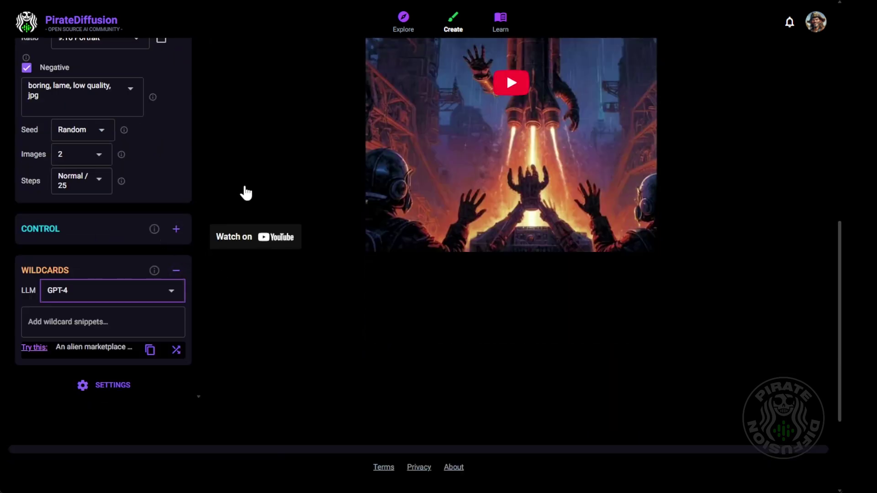
pyautogui.scroll(-2, 245, 192)
pyautogui.click(171, 206)
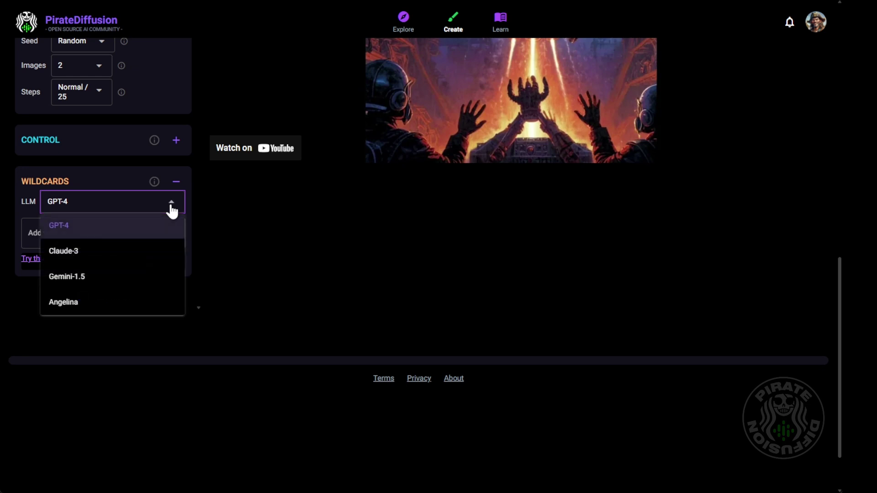
pyautogui.click(228, 193)
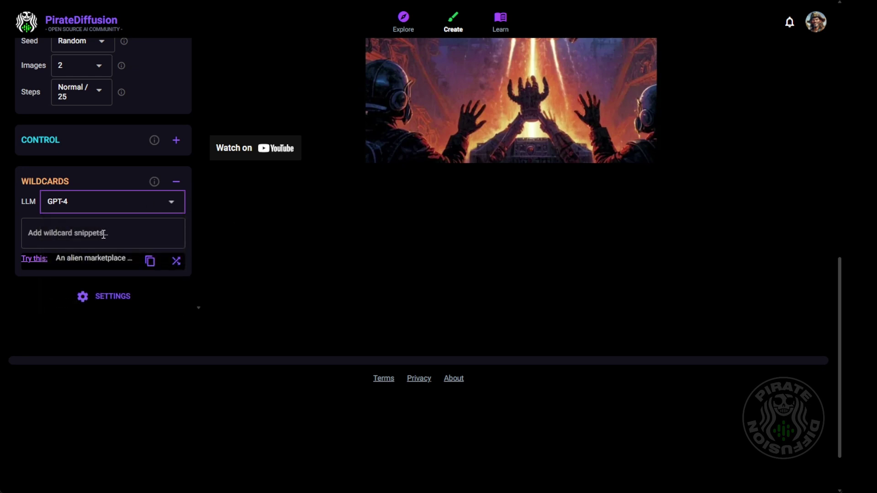
pyautogui.click(67, 231)
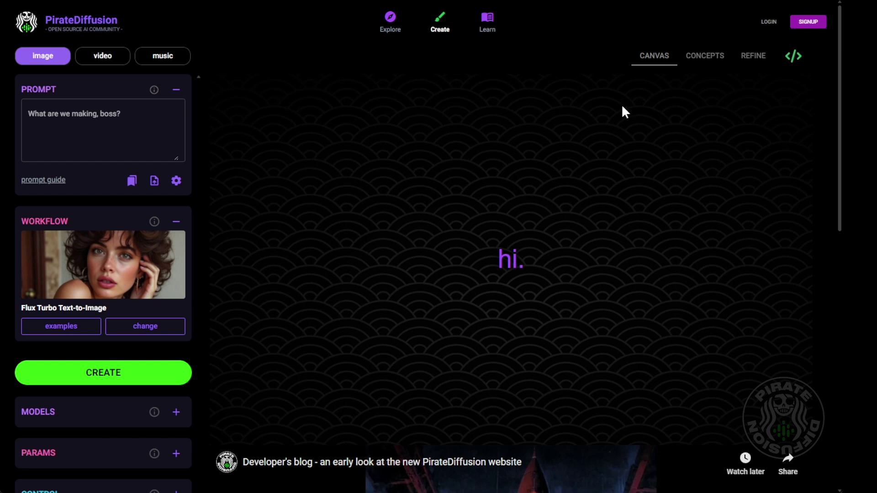
# Expand the Wildcards section and shuffle its suggested example prompt.
pyautogui.scroll(-8, 234, 187)
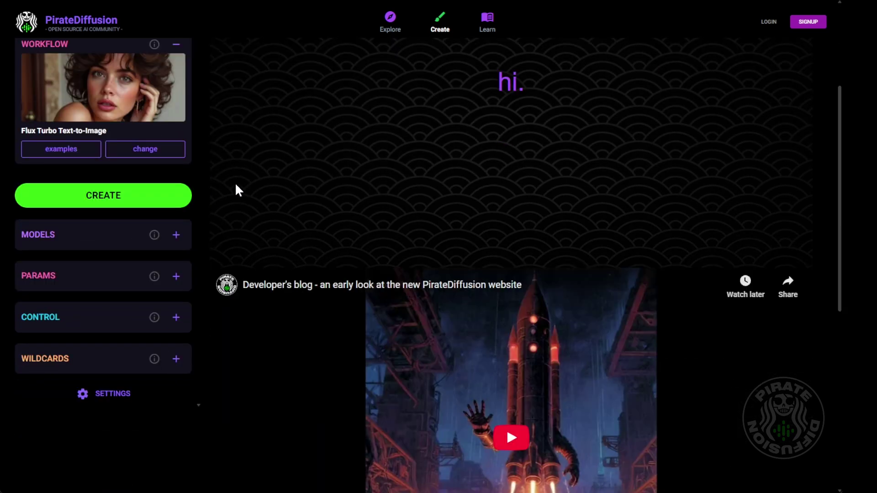
pyautogui.scroll(5, 233, 190)
pyautogui.click(176, 359)
pyautogui.scroll(-2, 124, 347)
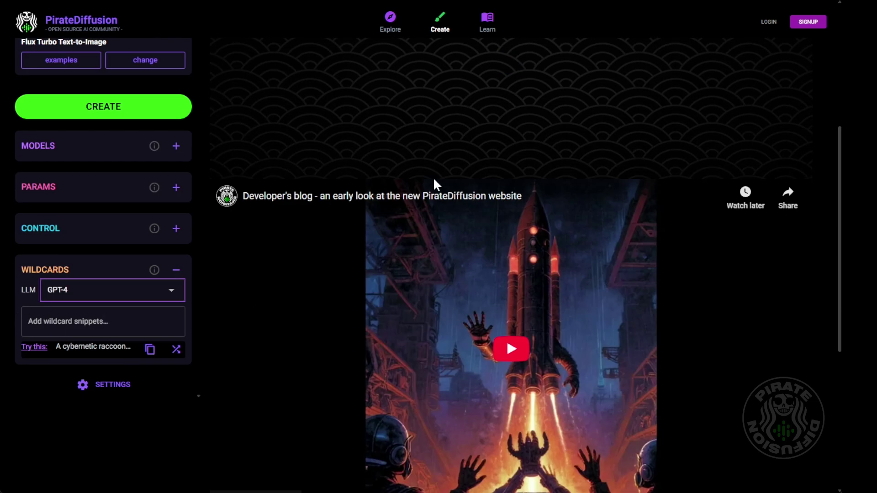
pyautogui.scroll(6, 433, 192)
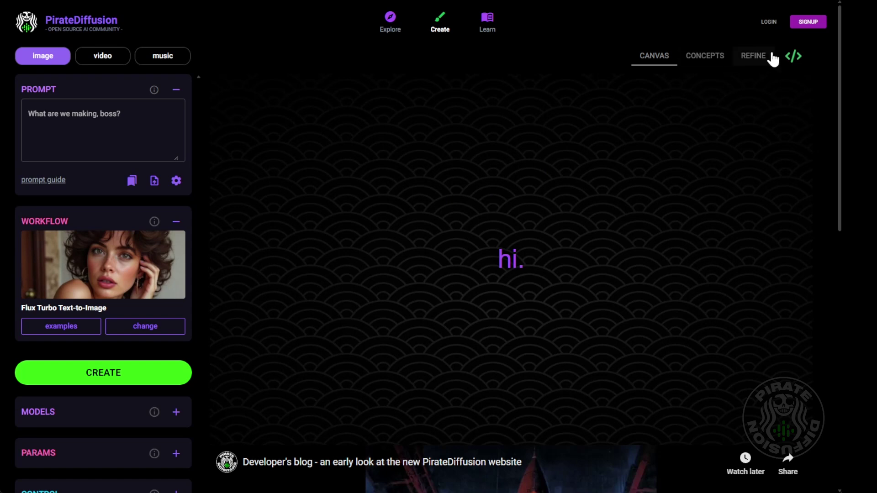
pyautogui.scroll(-8, 126, 256)
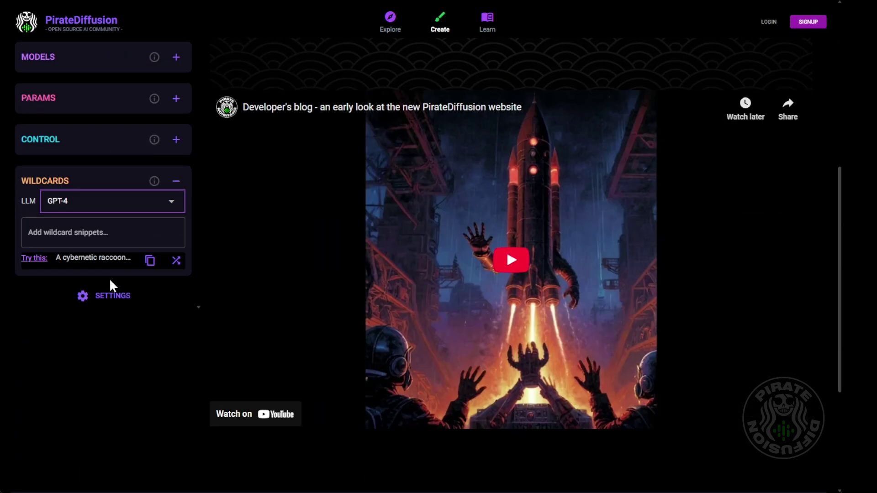
pyautogui.click(176, 261)
pyautogui.scroll(8, 176, 274)
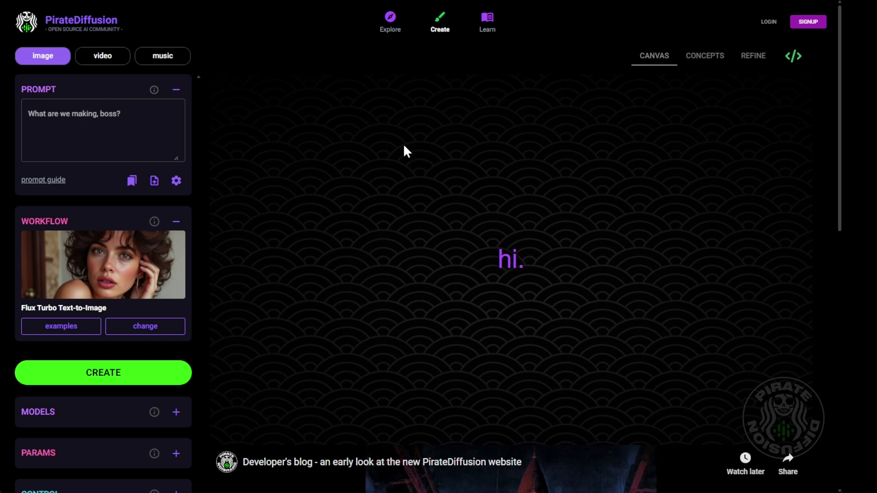
pyautogui.scroll(-6, 403, 149)
pyautogui.scroll(6, 717, 173)
pyautogui.scroll(-8, 425, 201)
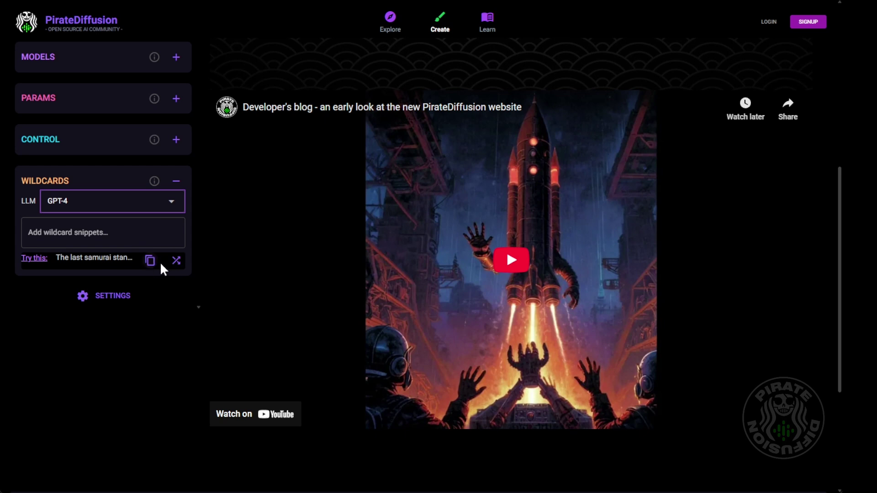
pyautogui.scroll(8, 277, 197)
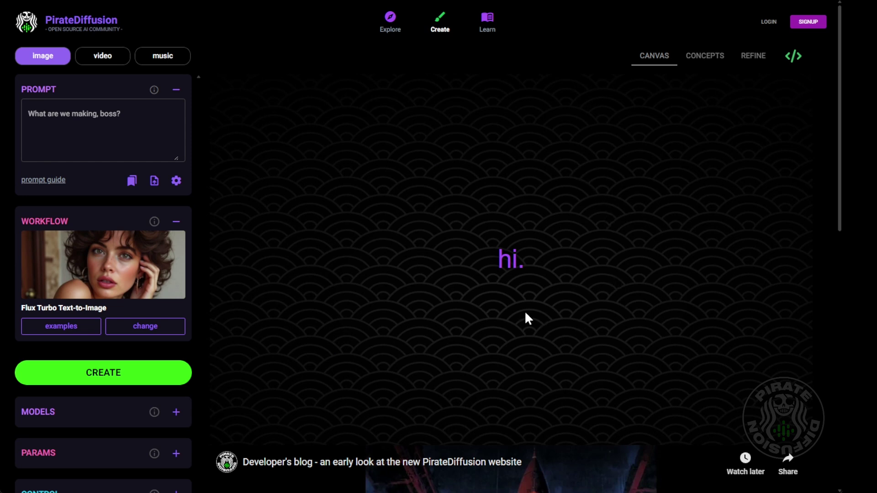
pyautogui.scroll(-8, 171, 302)
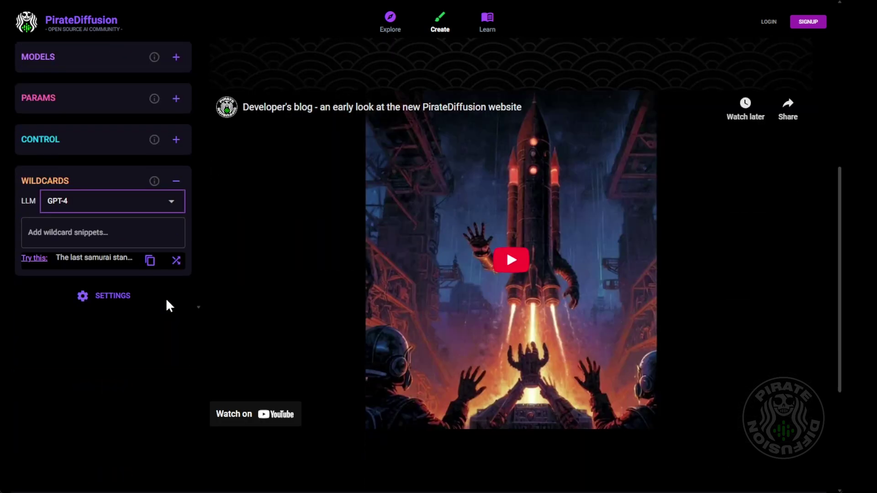
pyautogui.scroll(8, 167, 301)
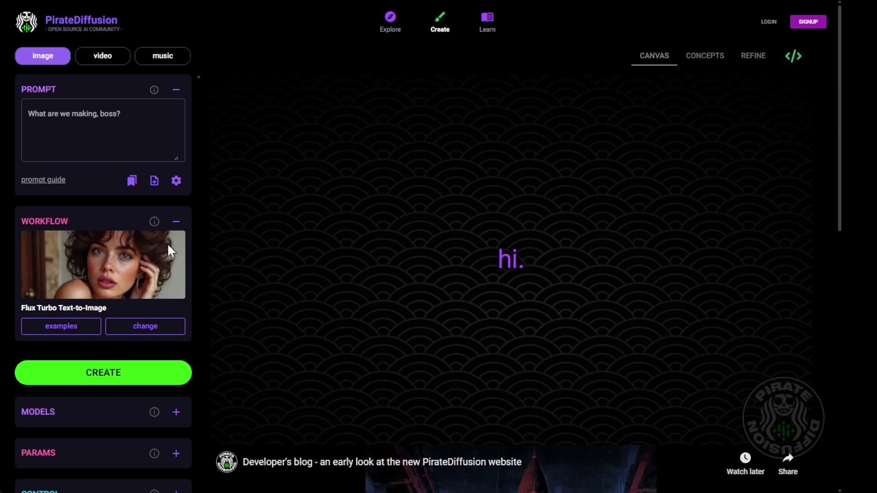
# View the Refine tools, and enter /render as the API command in the Console Log.
pyautogui.click(751, 59)
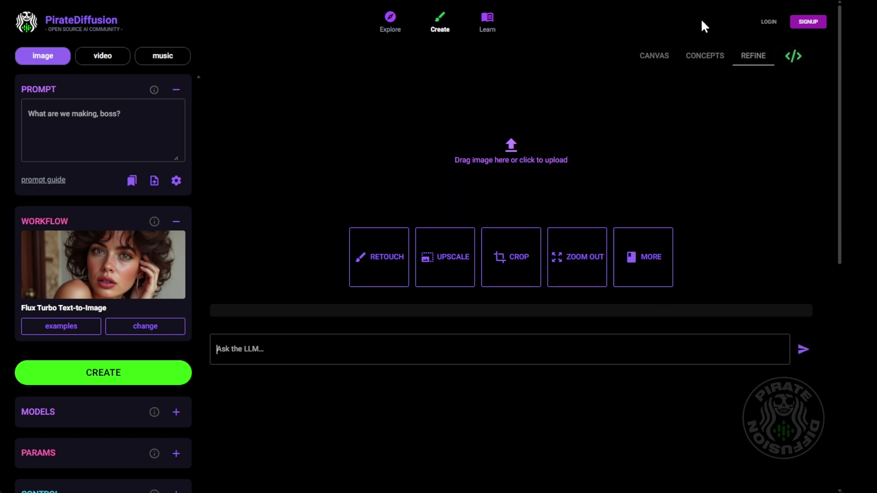
pyautogui.click(796, 56)
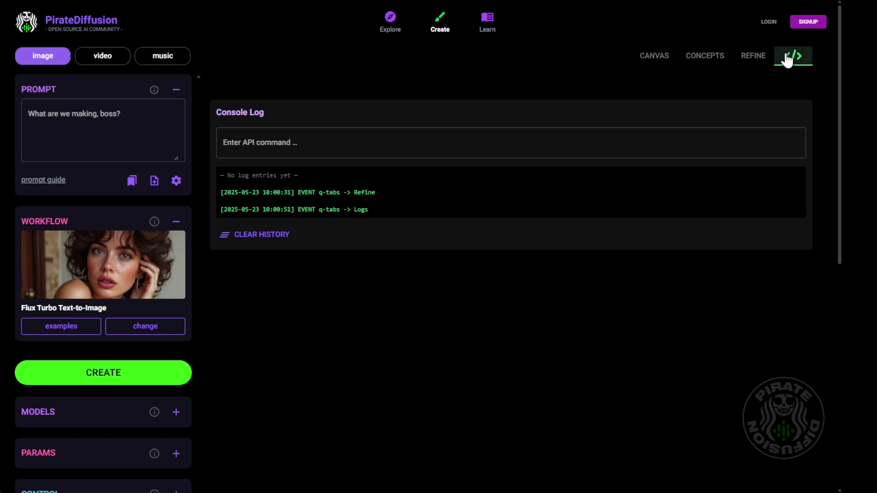
pyautogui.click(408, 141)
pyautogui.write('/rend')
pyautogui.press('BackSpace')
pyautogui.press('BackSpace')
pyautogui.press('BackSpace')
pyautogui.write('ender')
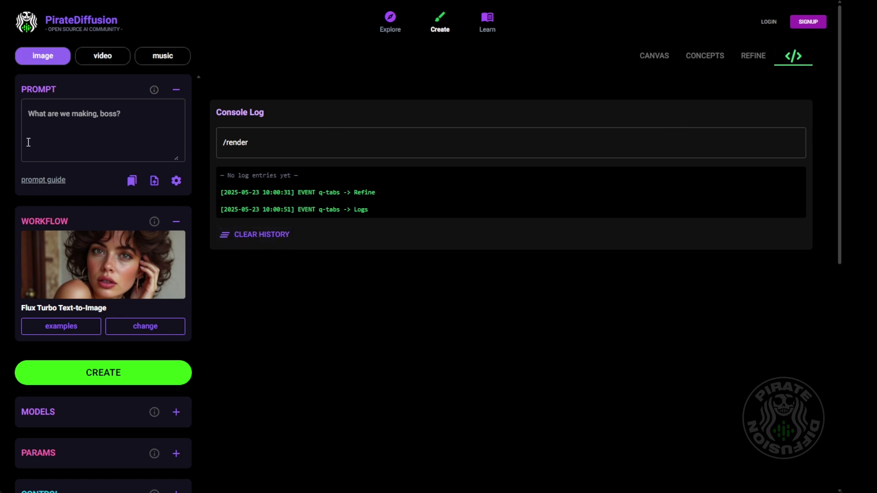
# Collapse the Prompt and Workflow sections and move the keyboard focus to the Models section's expand control.
pyautogui.click(176, 90)
pyautogui.click(175, 131)
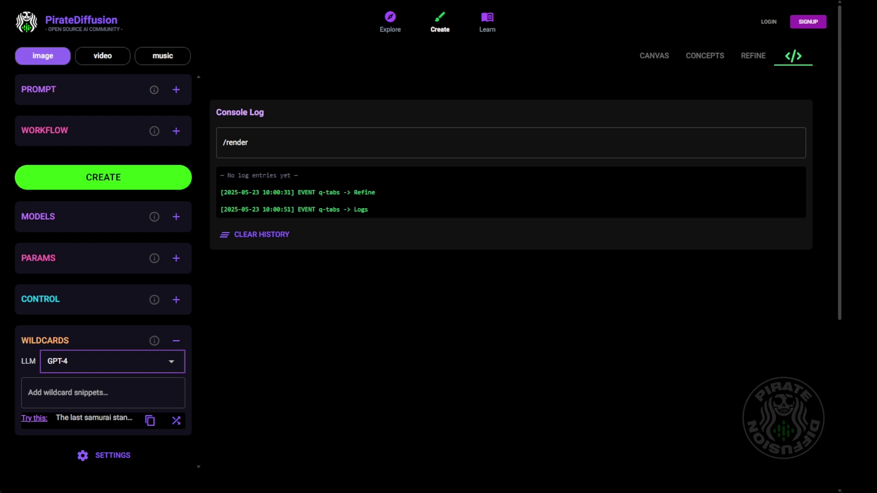
pyautogui.press('Tab')
pyautogui.press('Tab')
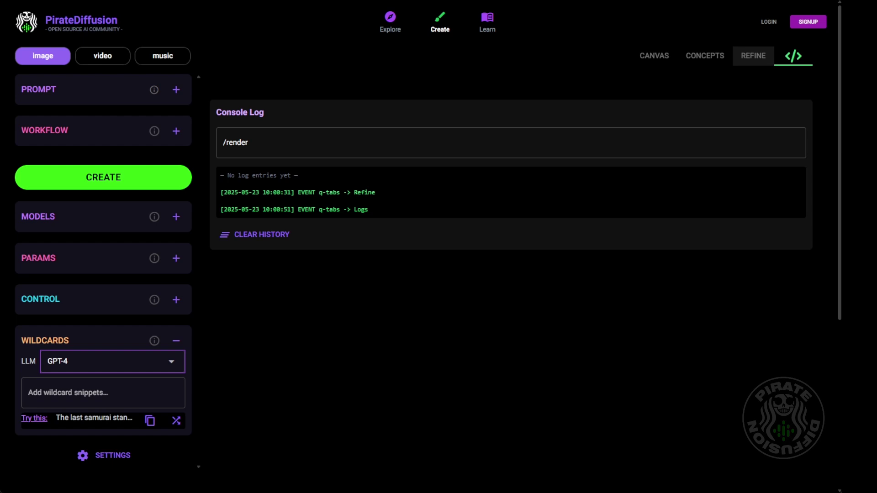
pyautogui.hotkey('shift', 'Tab')
pyautogui.hotkey('shift', 'Tab')
pyautogui.hotkey('shift', 'Tab')
pyautogui.hotkey('shift', 'Tab')
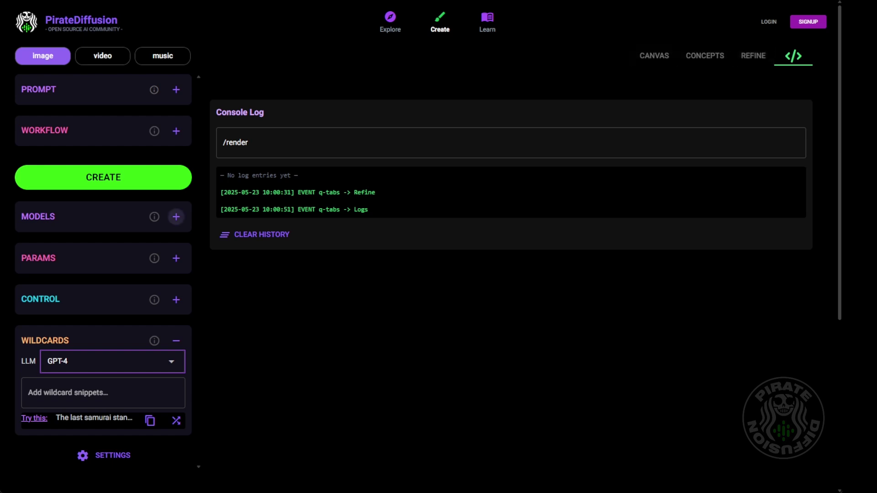
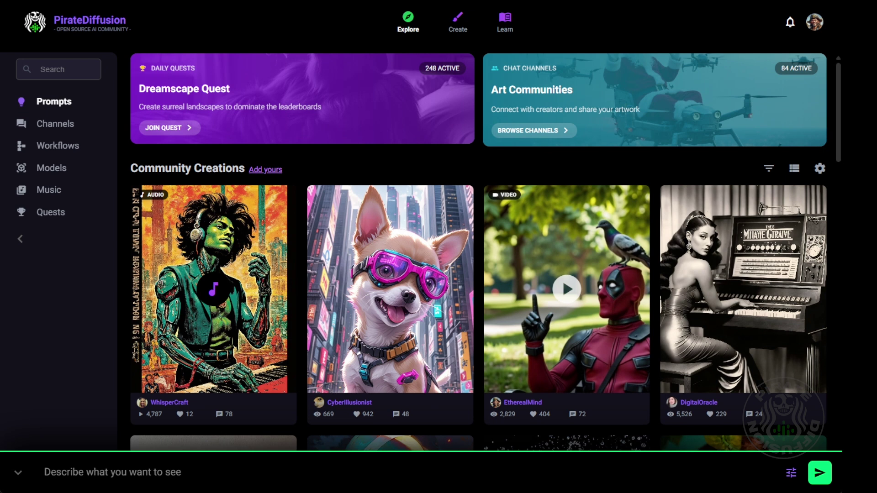
# Open the image creation workspace from the Explore page and show the Workflow section's help note.
pyautogui.click(464, 10)
pyautogui.click(221, 183)
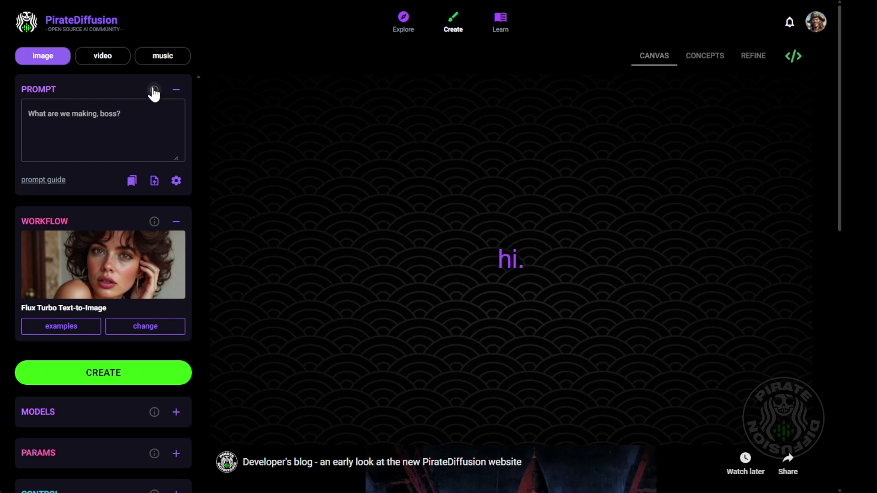
pyautogui.click(155, 222)
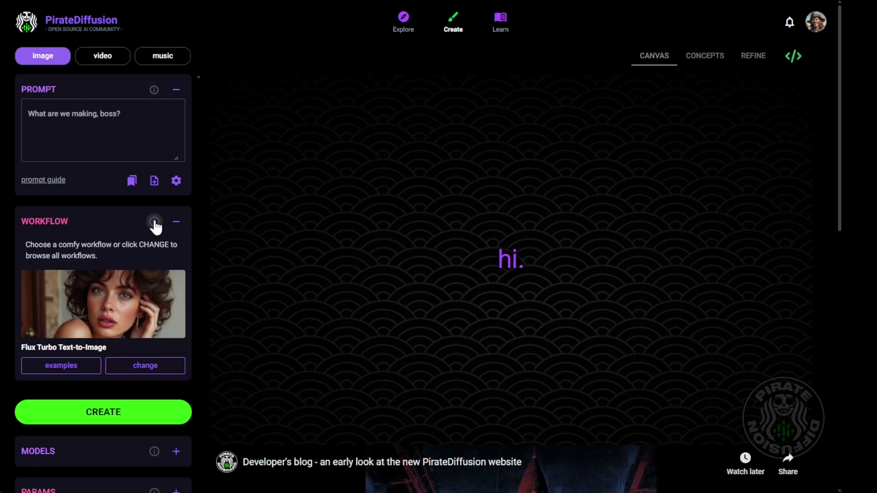
pyautogui.click(155, 222)
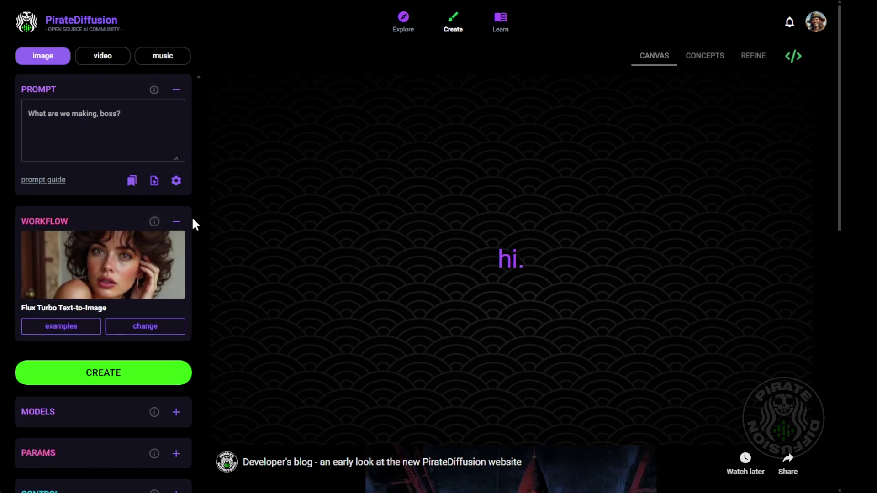
pyautogui.click(153, 223)
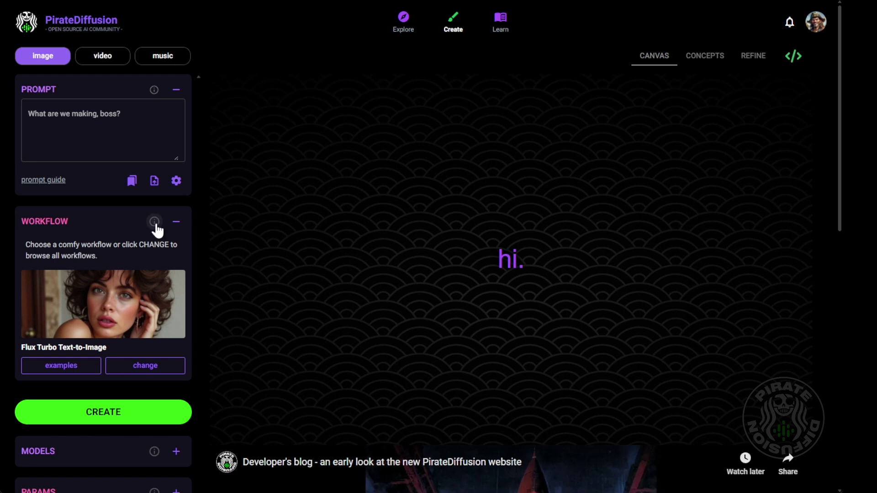
# Expand the Models section and show the help notes of the Models and Params sections.
pyautogui.scroll(-4, 97, 143)
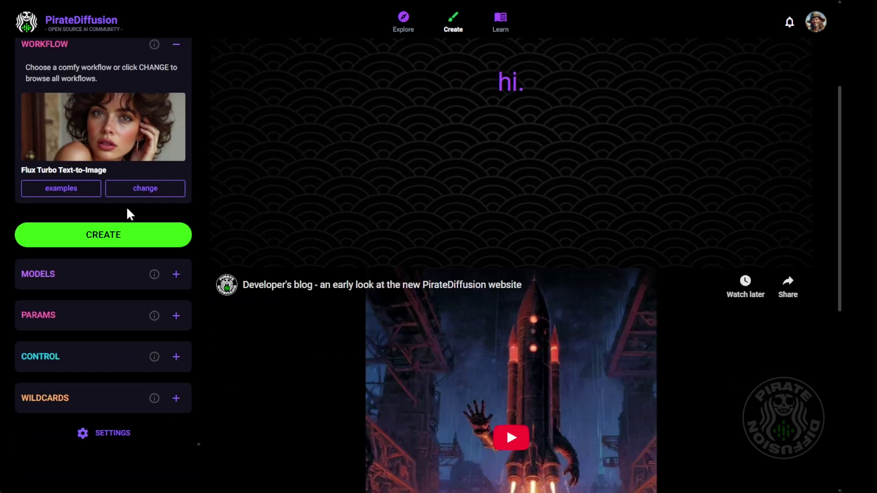
pyautogui.scroll(-2, 129, 213)
pyautogui.click(176, 185)
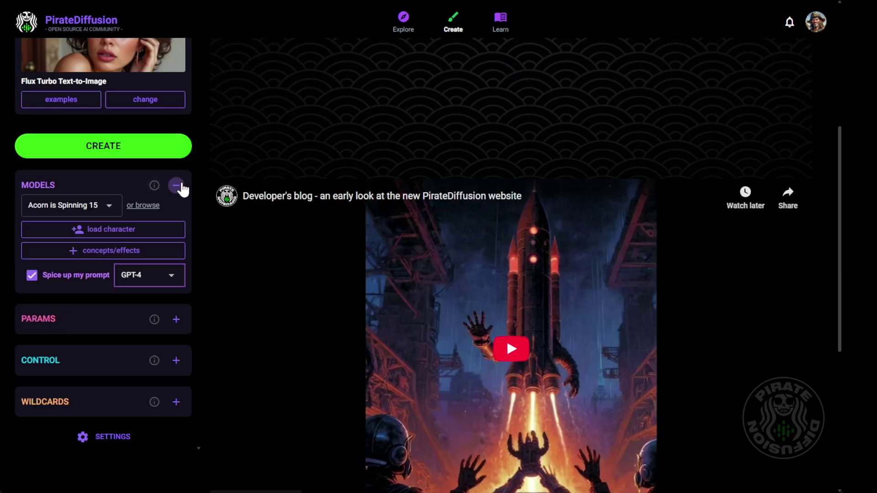
pyautogui.click(154, 187)
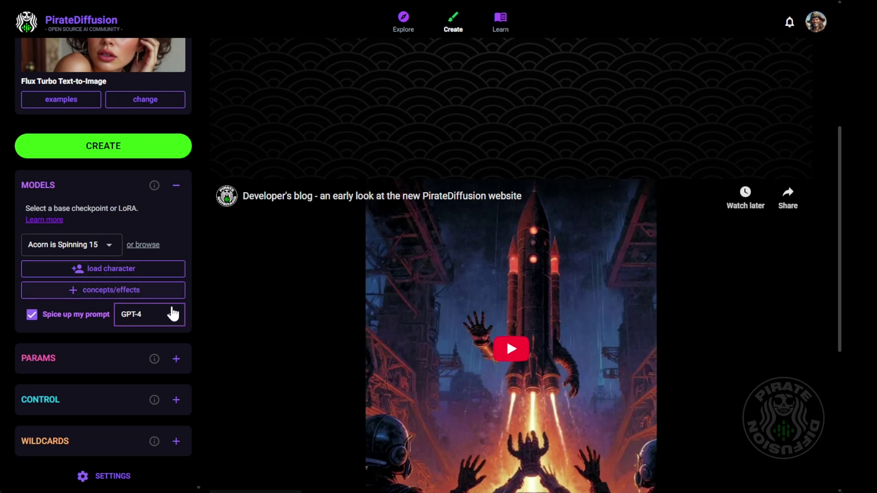
pyautogui.click(154, 358)
pyautogui.scroll(-6, 167, 357)
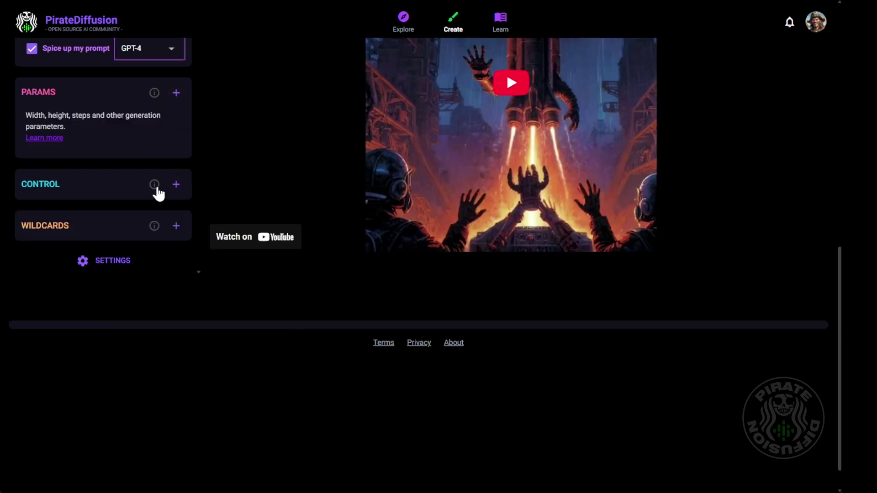
pyautogui.scroll(4, 158, 194)
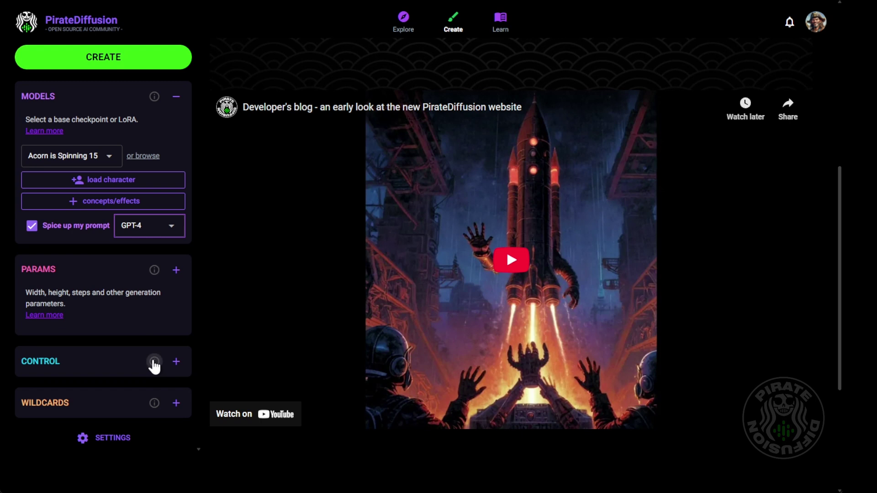
pyautogui.scroll(-5, 173, 344)
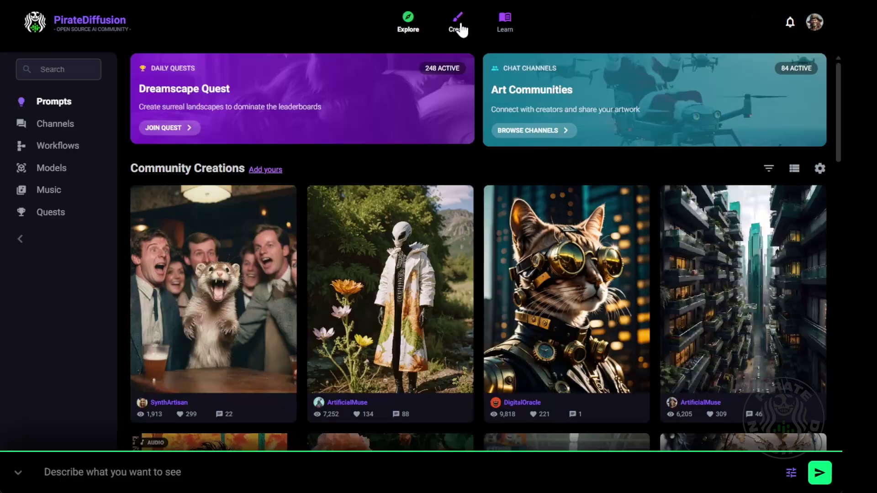
# Open the image creation workspace from the Explore page again and expand the Params section.
pyautogui.click(458, 23)
pyautogui.click(201, 192)
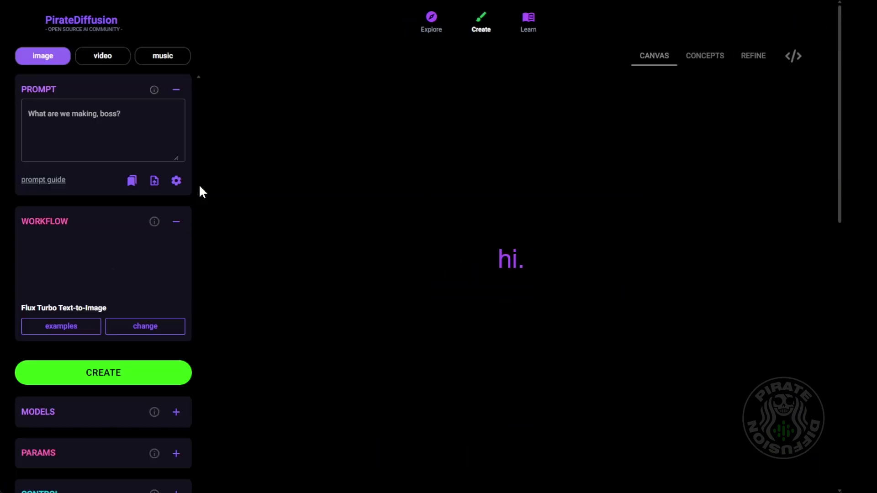
pyautogui.scroll(-4, 176, 224)
pyautogui.click(176, 276)
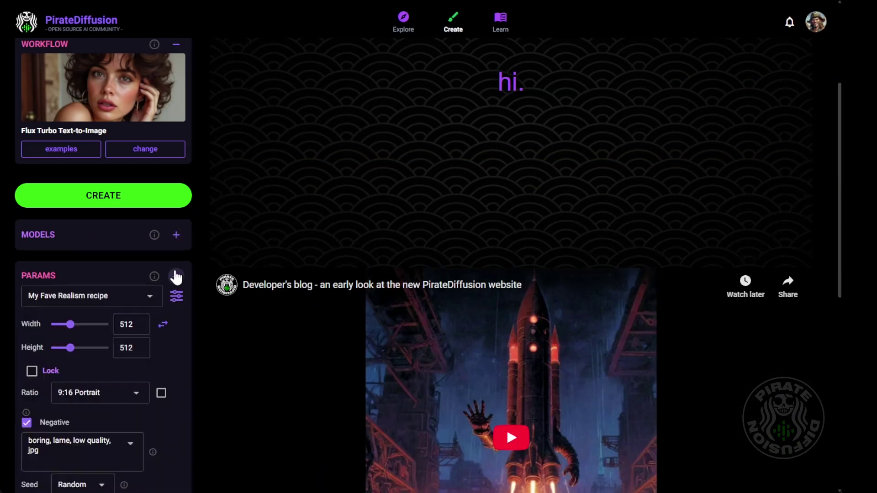
pyautogui.scroll(-2, 177, 276)
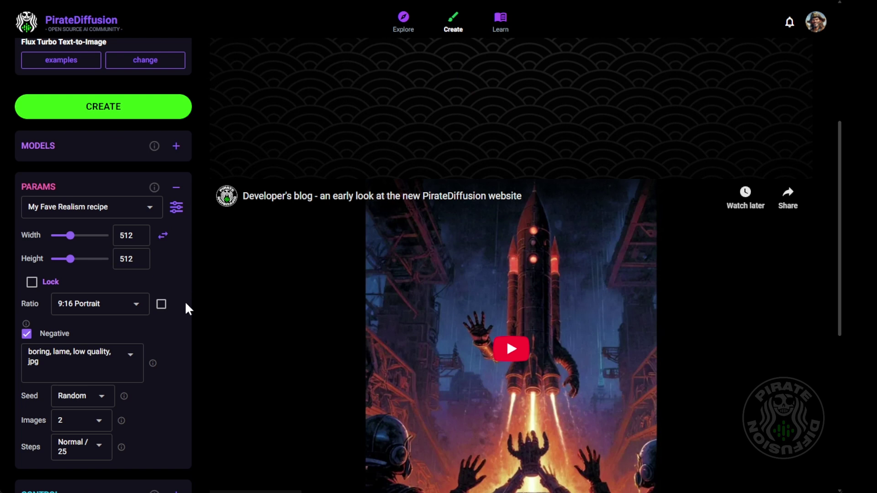
pyautogui.scroll(-2, 161, 355)
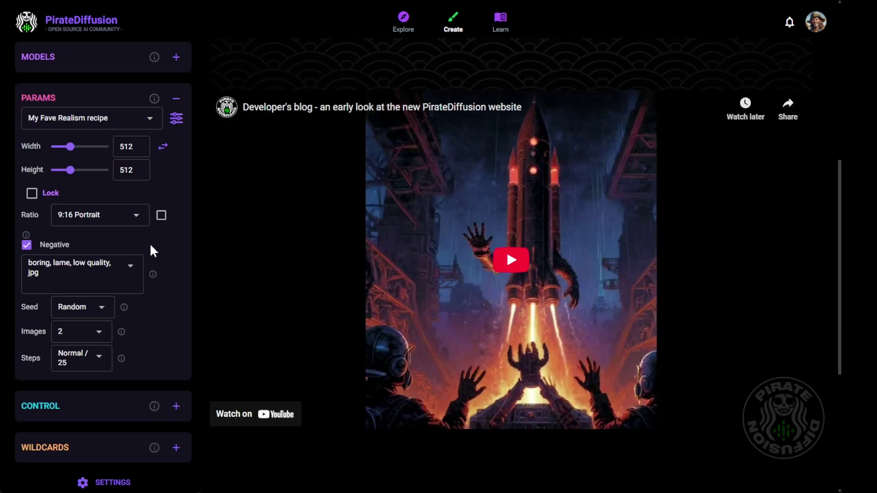
# Show the help notes for the Seed, Images and Steps parameters.
pyautogui.click(124, 307)
pyautogui.click(124, 307)
pyautogui.click(124, 307)
pyautogui.click(121, 393)
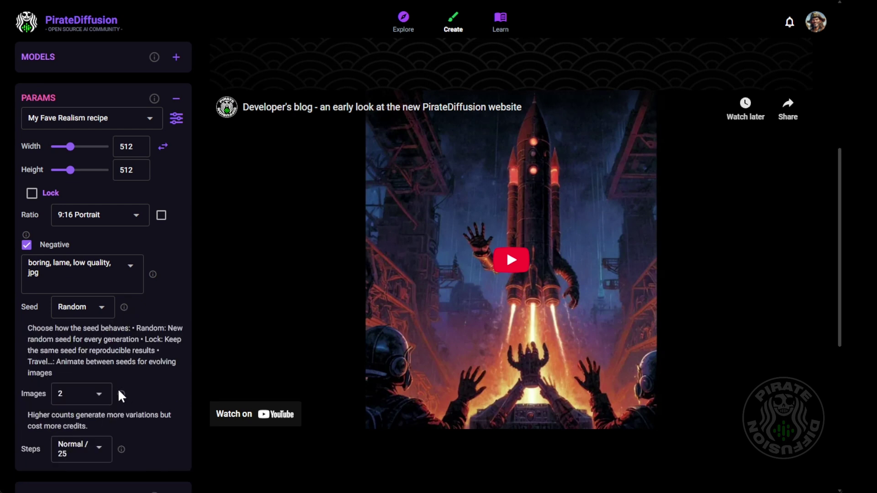
pyautogui.scroll(-2, 120, 386)
pyautogui.click(121, 360)
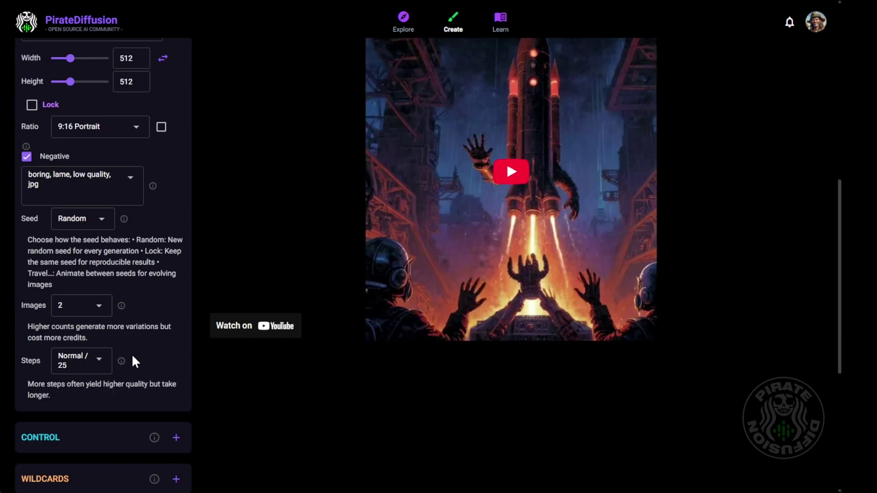
# Show, hide and show again the help note for the negative prompt.
pyautogui.click(152, 187)
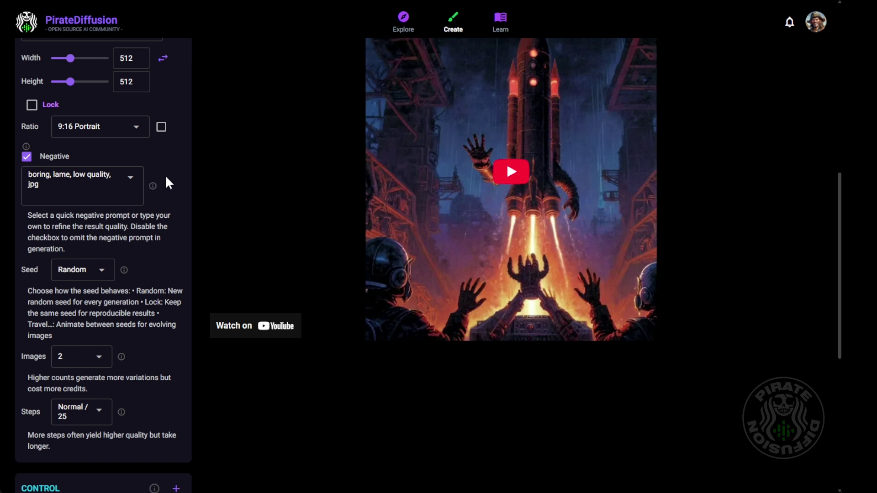
pyautogui.click(152, 187)
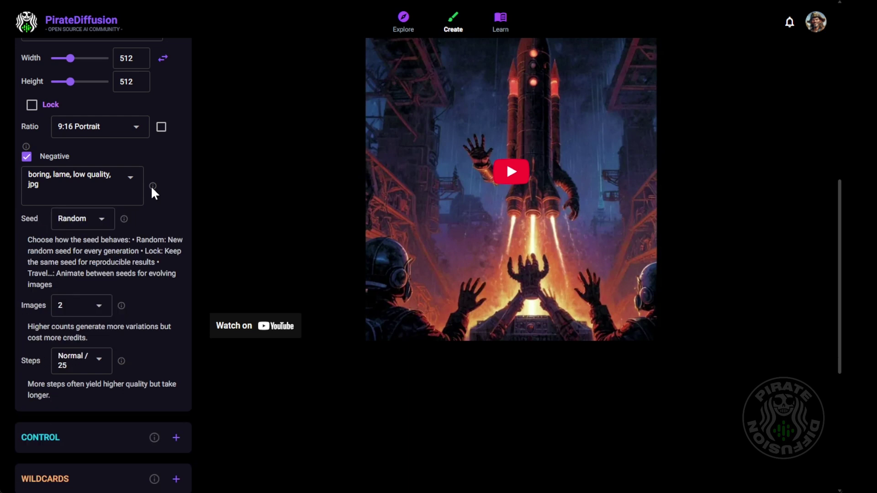
pyautogui.click(154, 185)
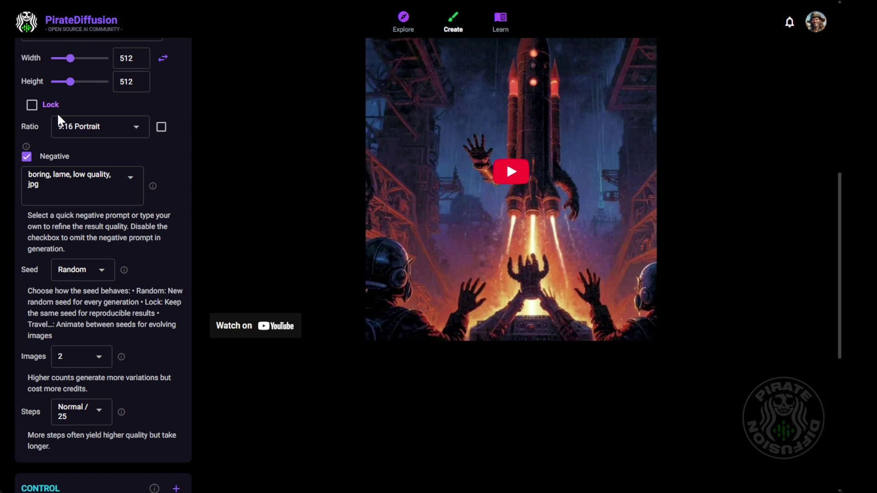
# Hide the help notes for the negative prompt, Seed, Images and Steps parameters.
pyautogui.scroll(4, 130, 282)
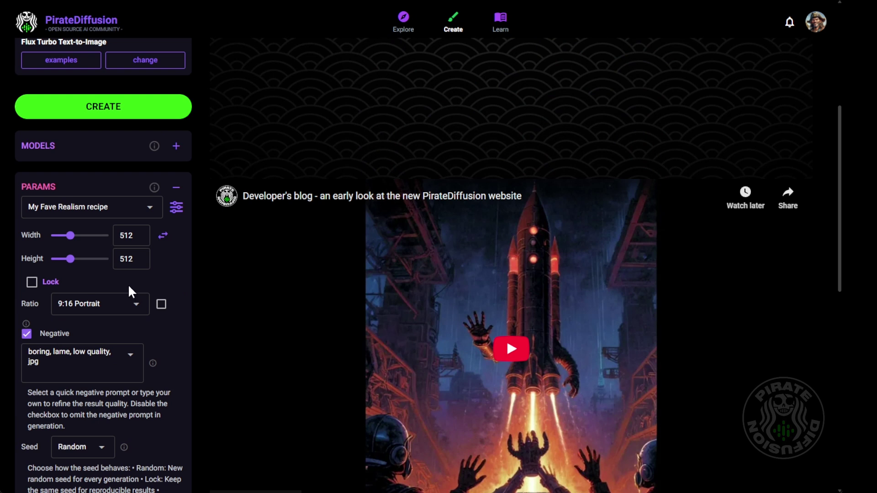
pyautogui.scroll(-6, 119, 317)
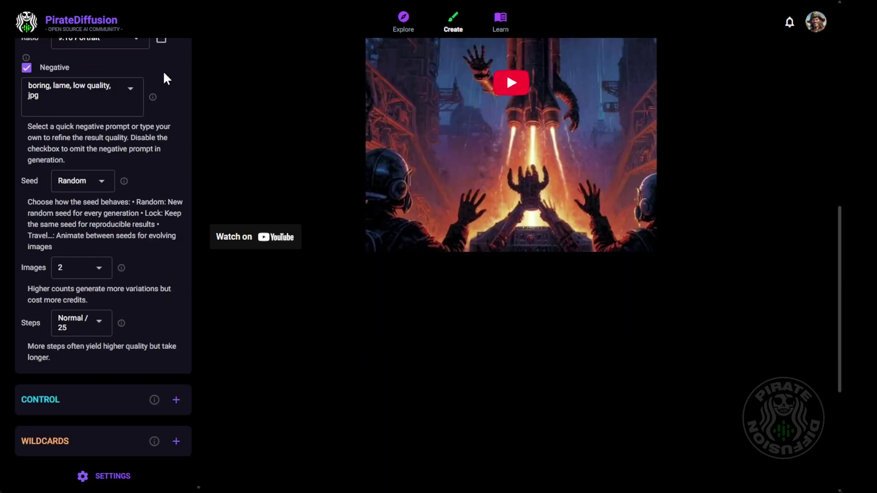
pyautogui.click(151, 97)
pyautogui.click(123, 130)
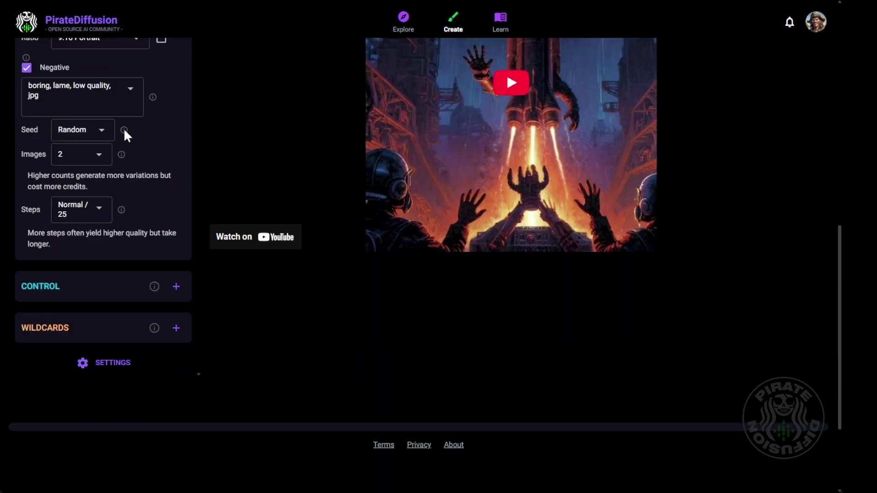
pyautogui.click(121, 155)
pyautogui.click(121, 181)
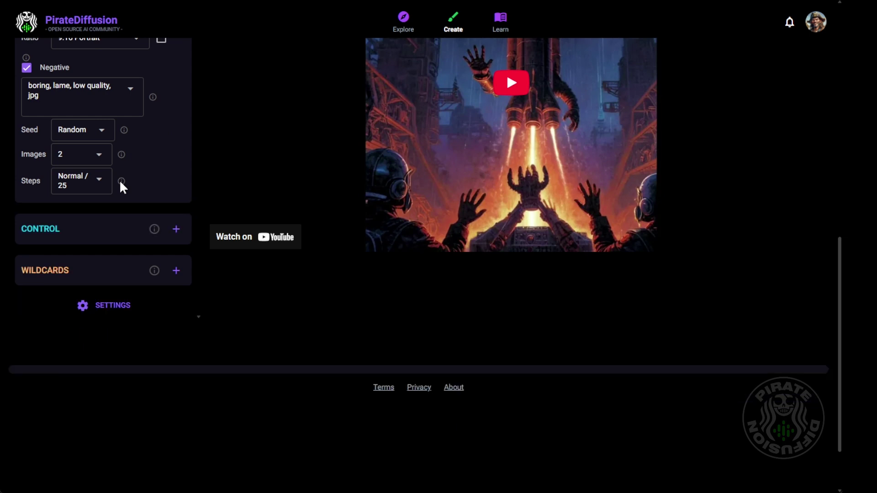
# Show the negative prompt's help note again and look over the Params section and the rest of the workspace.
pyautogui.scroll(6, 154, 172)
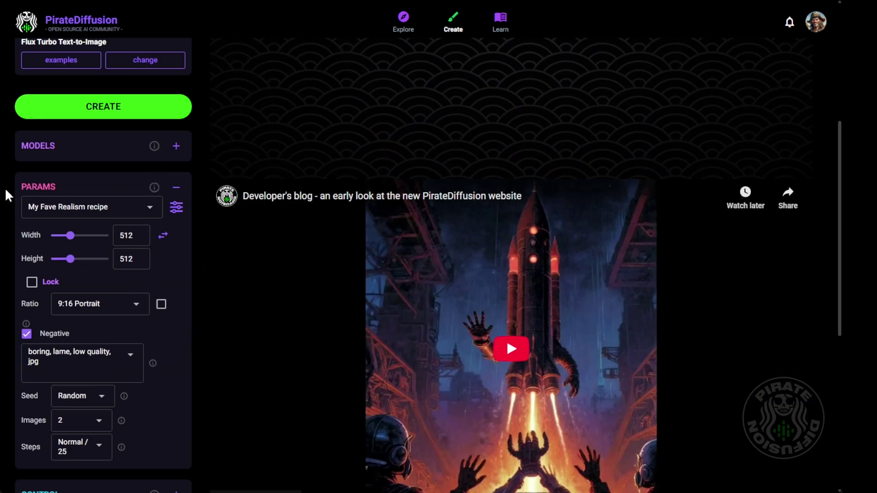
pyautogui.click(153, 365)
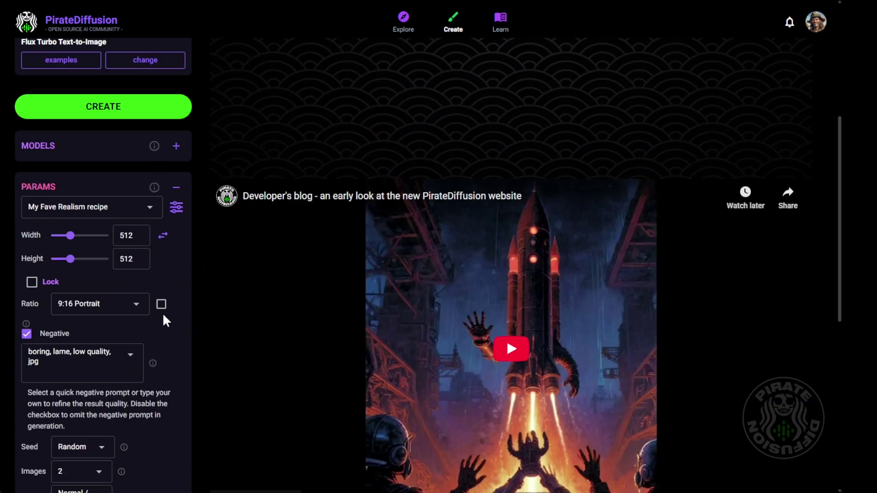
pyautogui.scroll(-2, 162, 314)
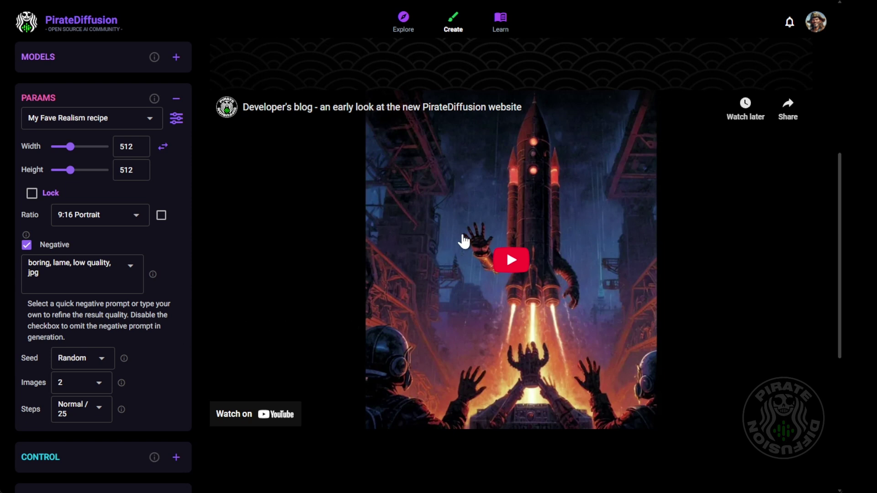
pyautogui.scroll(4, 462, 239)
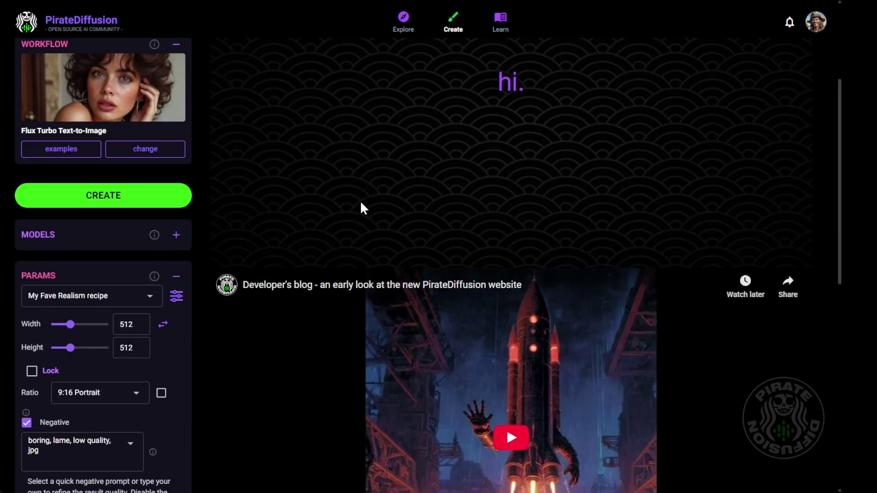
pyautogui.scroll(4, 363, 208)
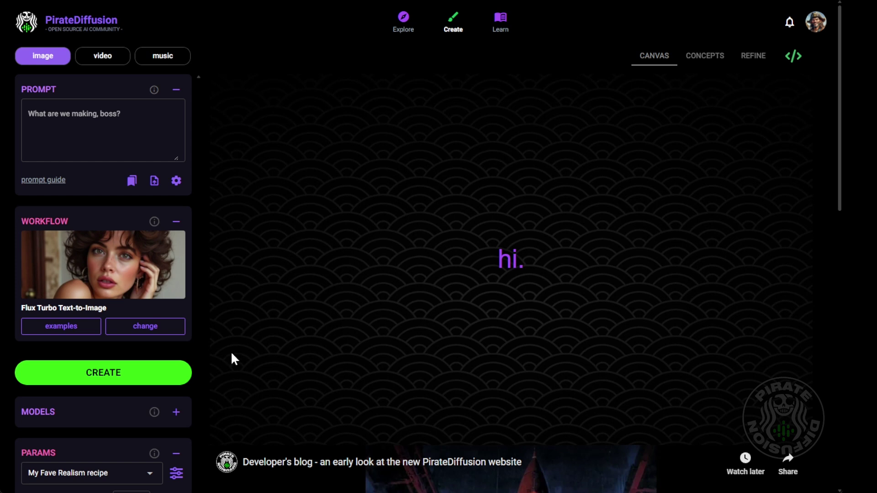
# View the Learn page, and return to the image creation workspace through the Create page's Create Images tool.
pyautogui.click(499, 30)
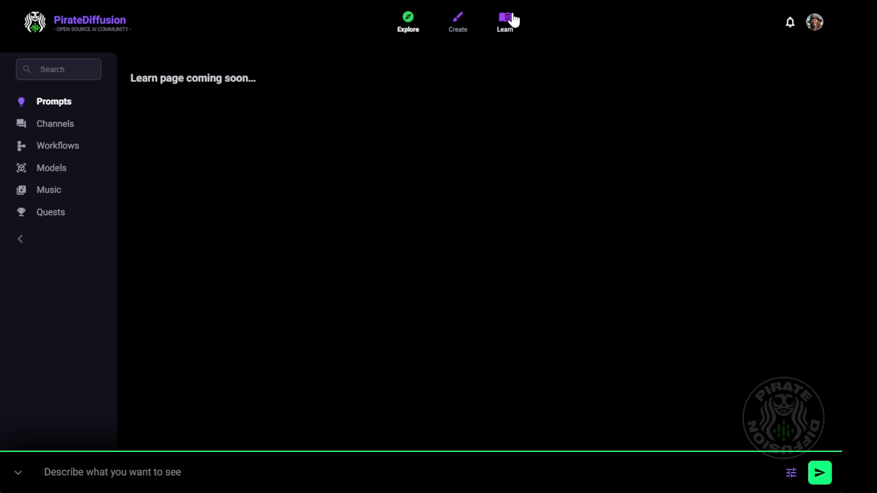
pyautogui.click(454, 26)
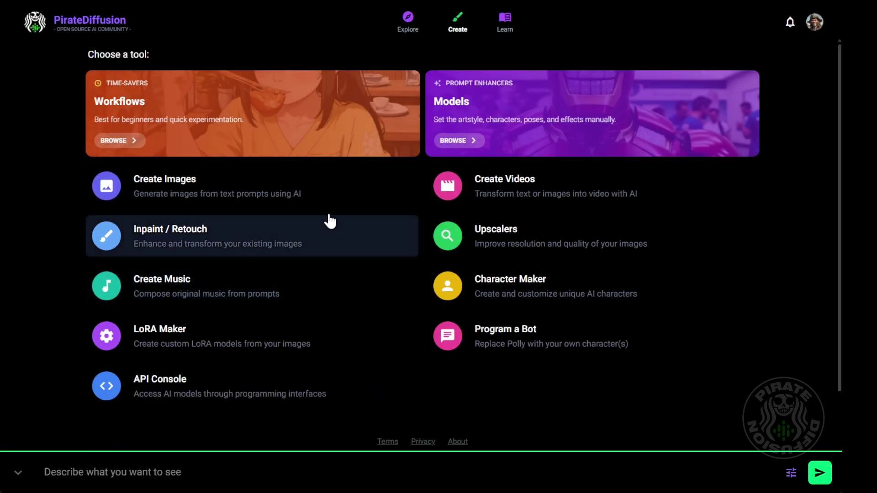
pyautogui.click(242, 177)
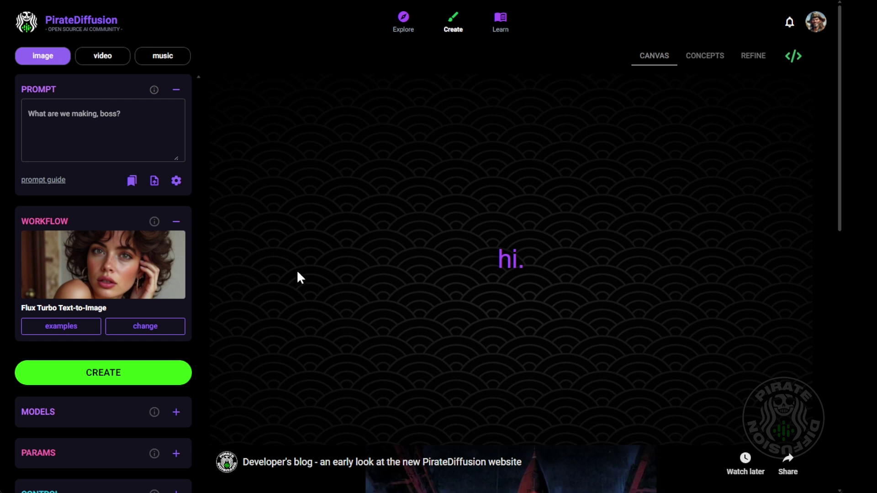